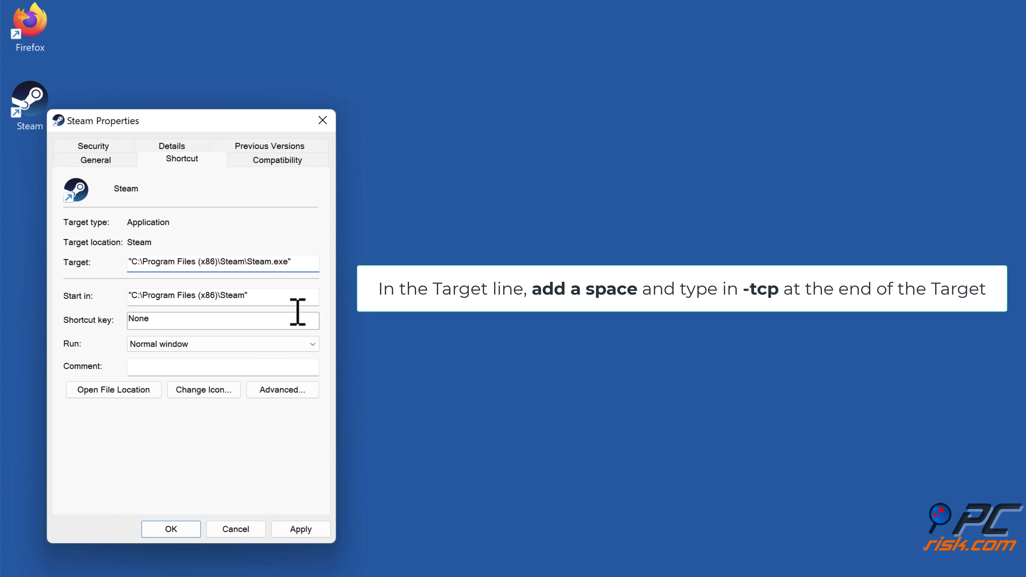
Append -tcp to the Steam shortcut's target and set Steam to run as an administrator, saving with administrator permission
text(cp)
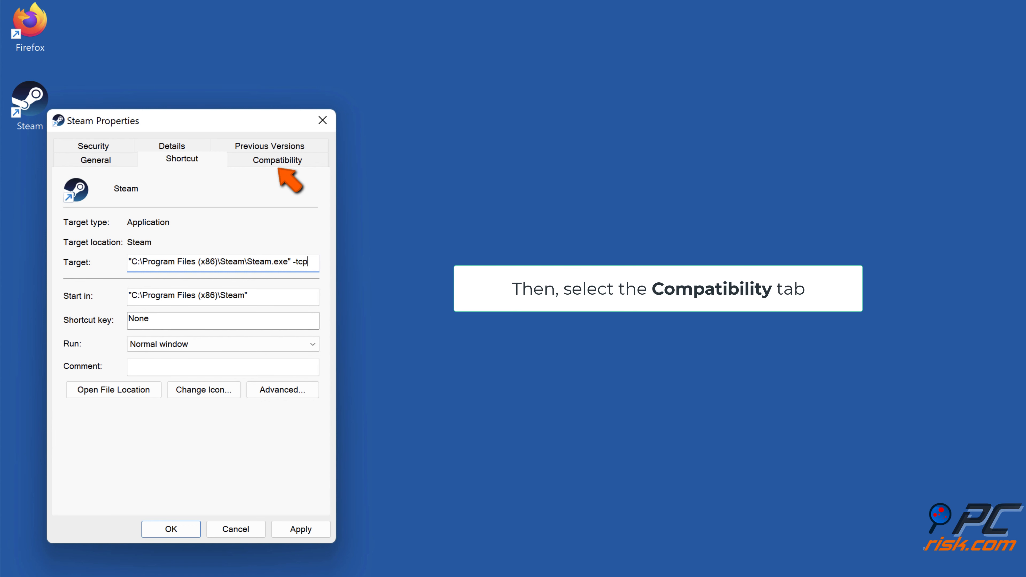
click(276, 160)
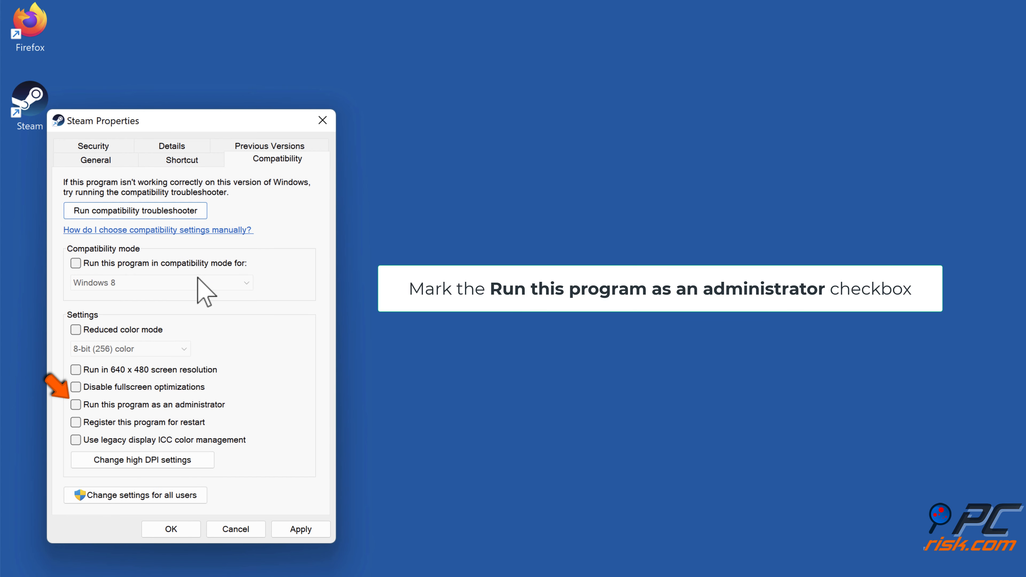
click(76, 405)
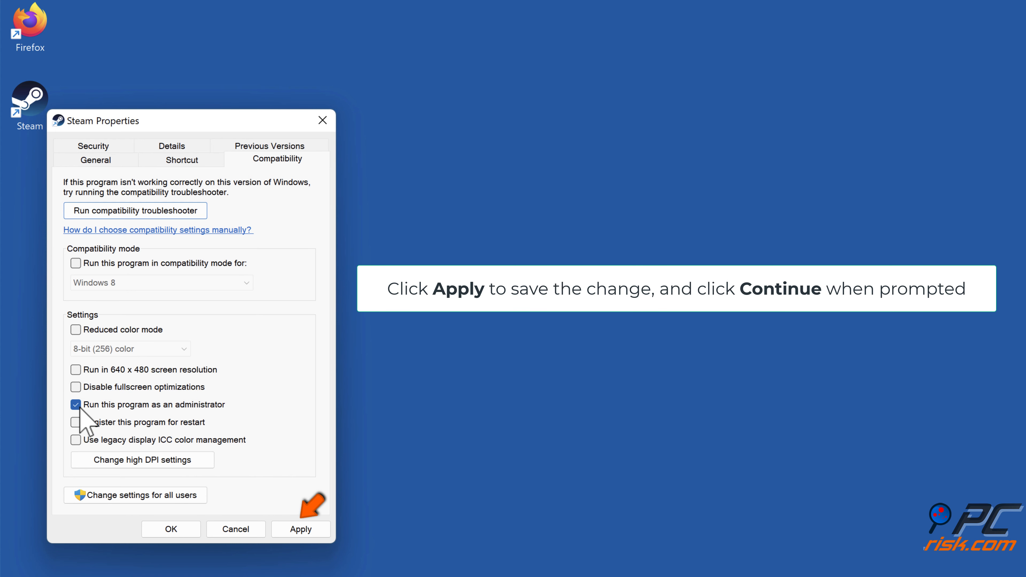
click(301, 533)
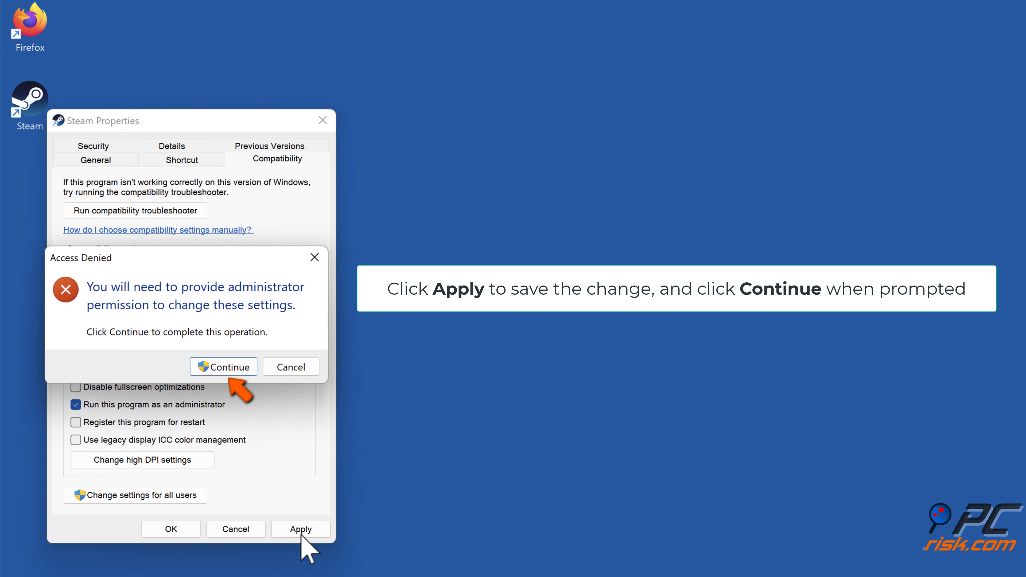
click(227, 370)
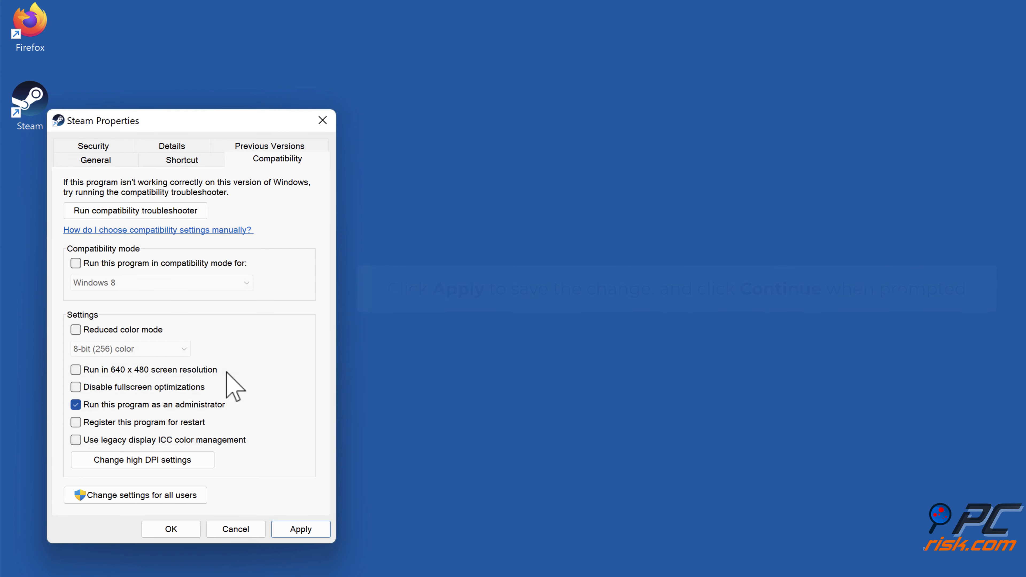
click(170, 536)
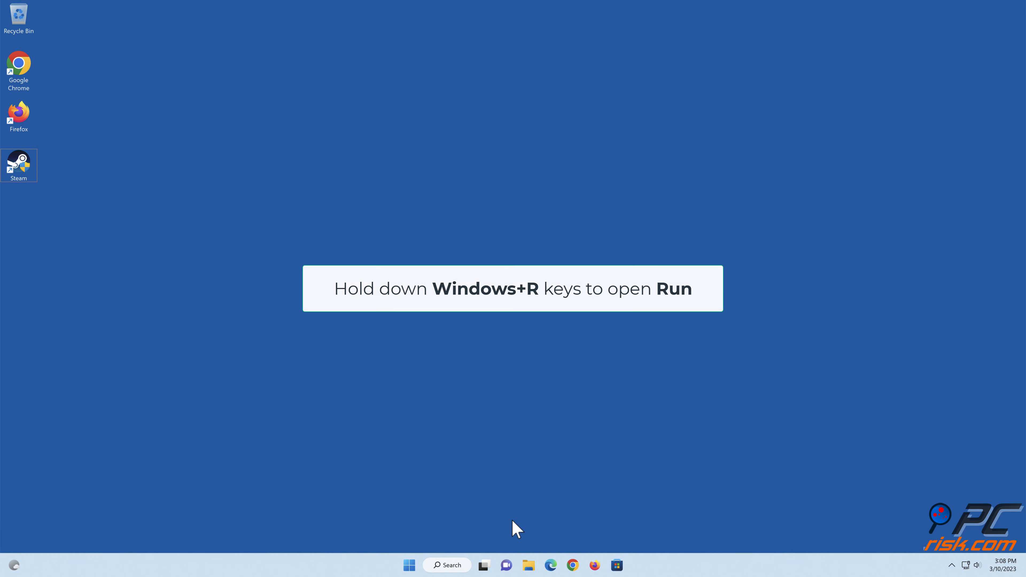
Run netsh winsock reset and netsh int ip reset in a Command Prompt opened as administrator
key(super+r)
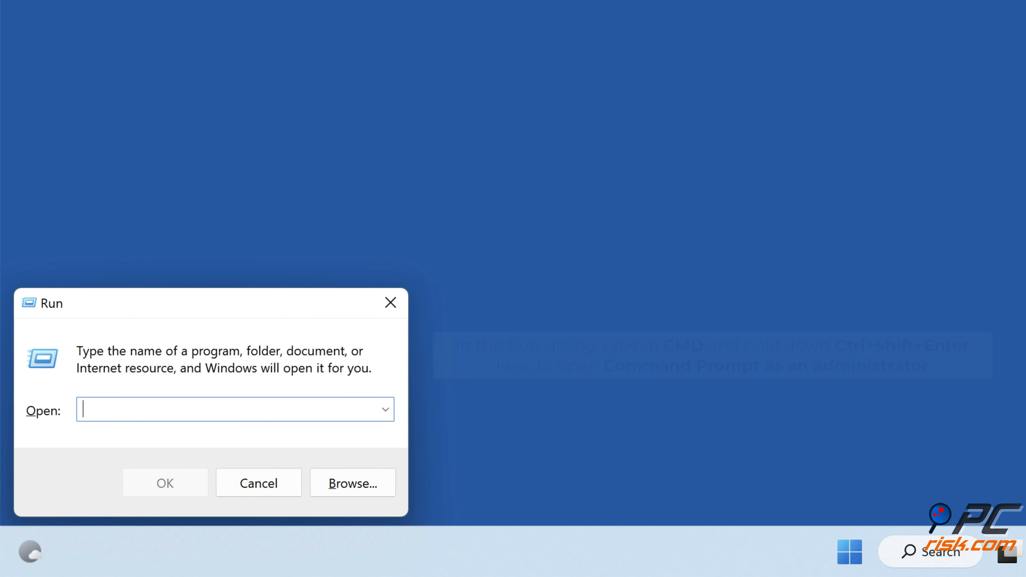
text(cmd)
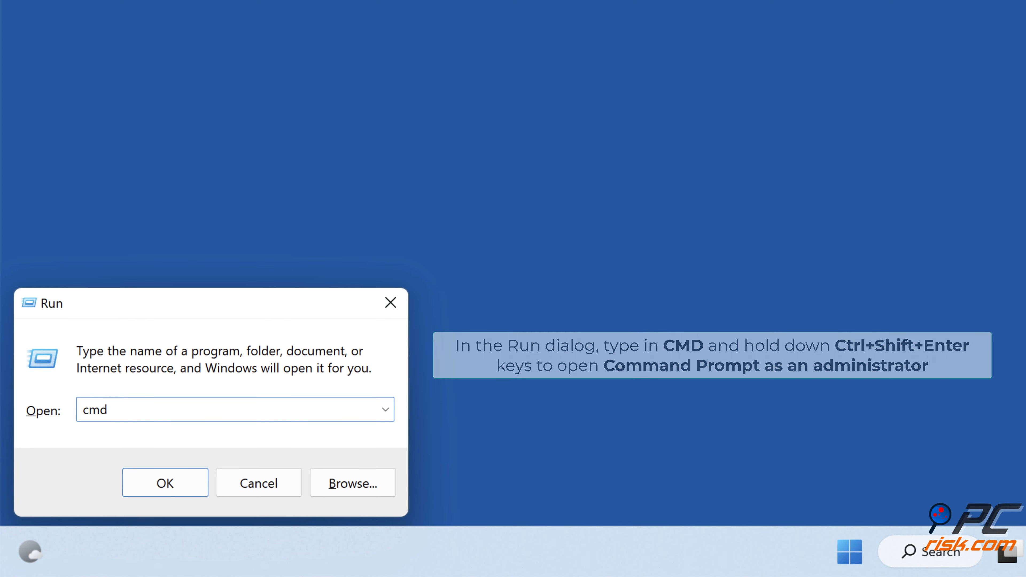
key(ctrl+shift+Return)
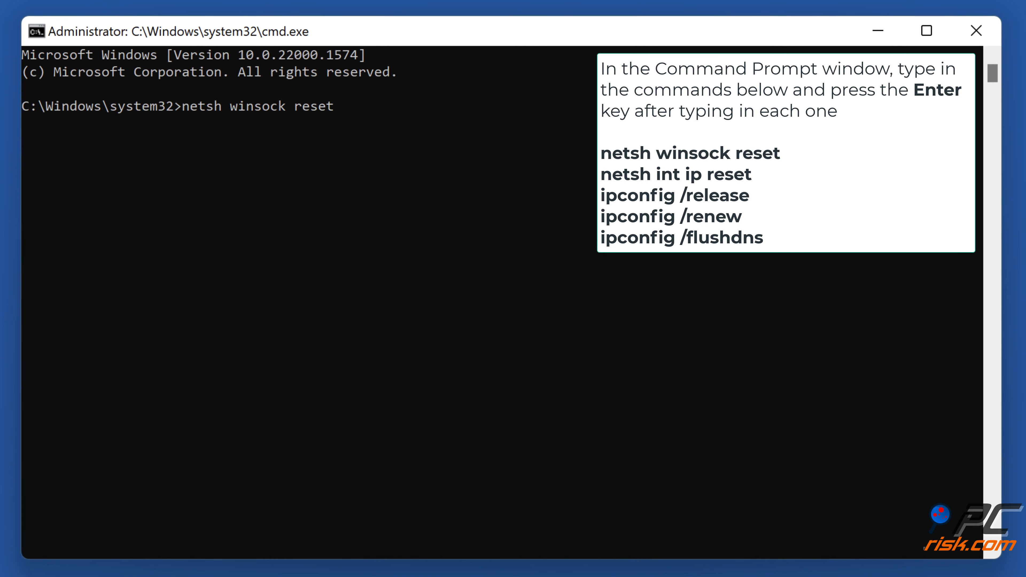
key(Return)
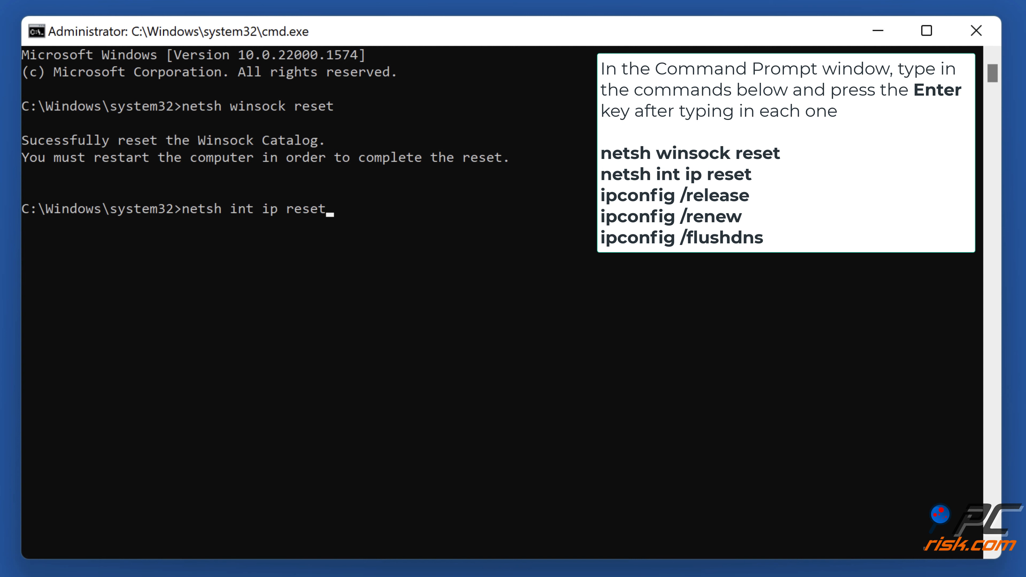
key(Return)
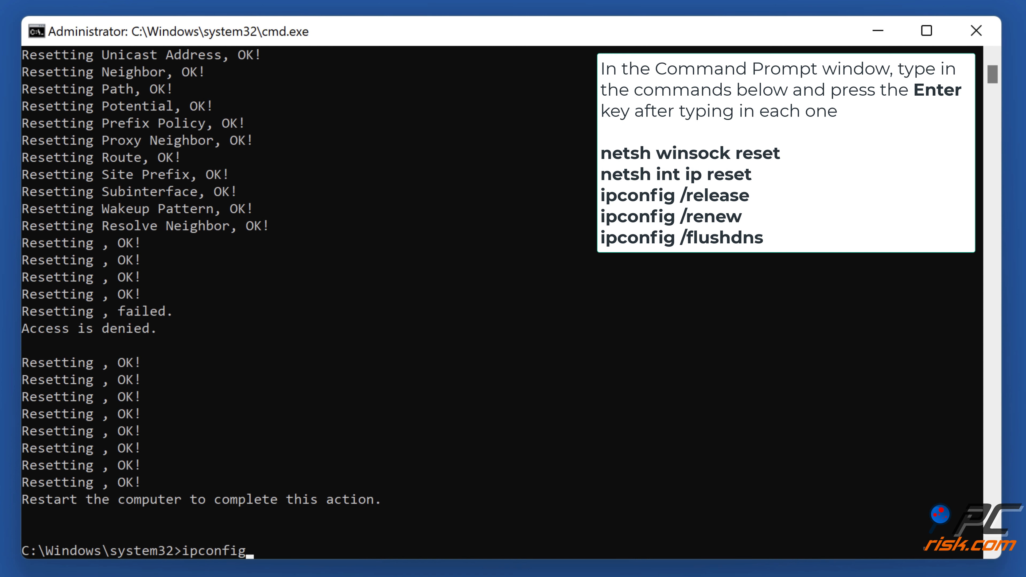
Run ipconfig /release, ipconfig /renew and ipconfig /flushdns, and close Command Prompt
text(ipconfig /release)
key(Return)
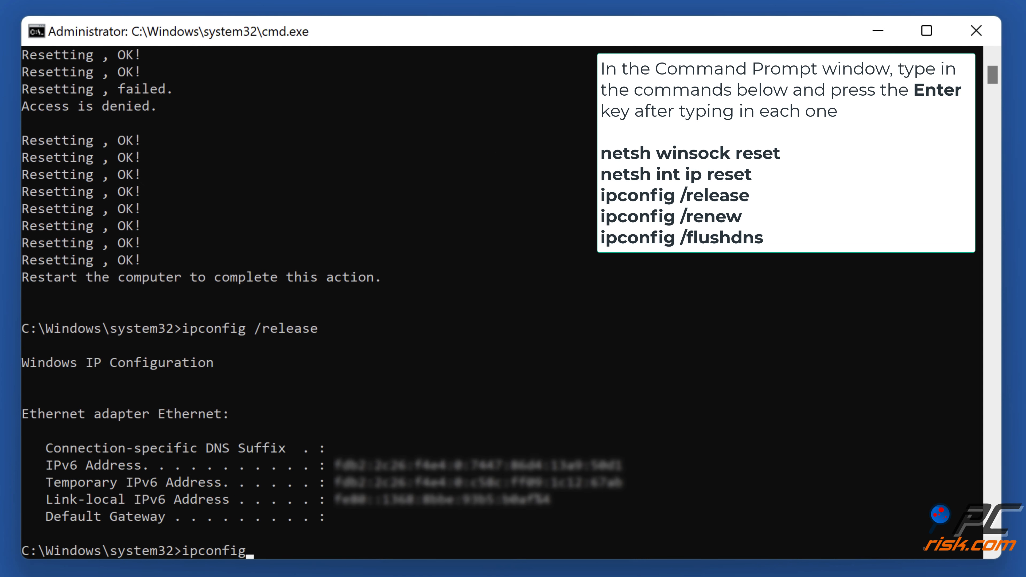
text(ipconfig /renew)
key(Return)
text(ip)
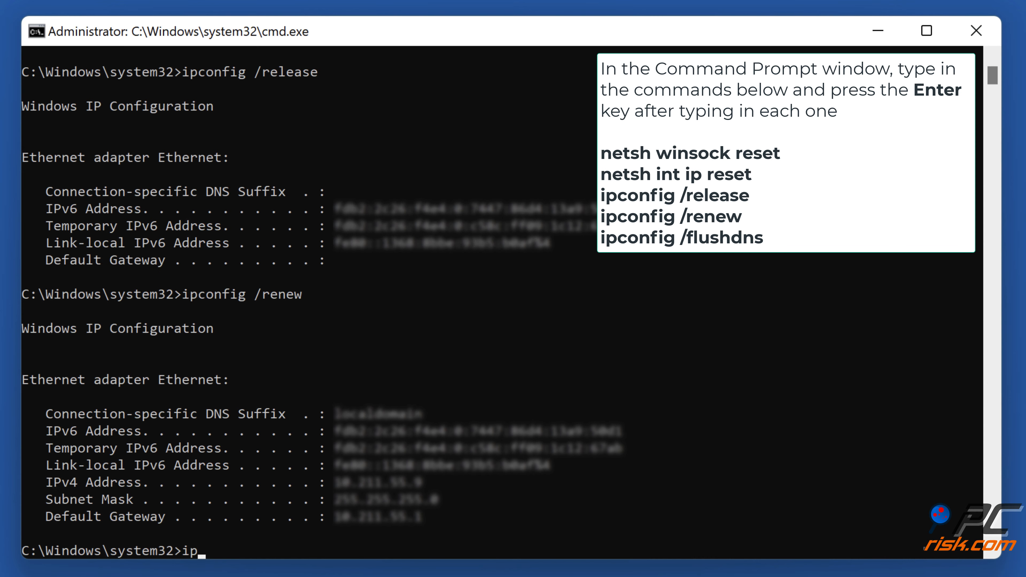
text(config /flushdns)
key(Return)
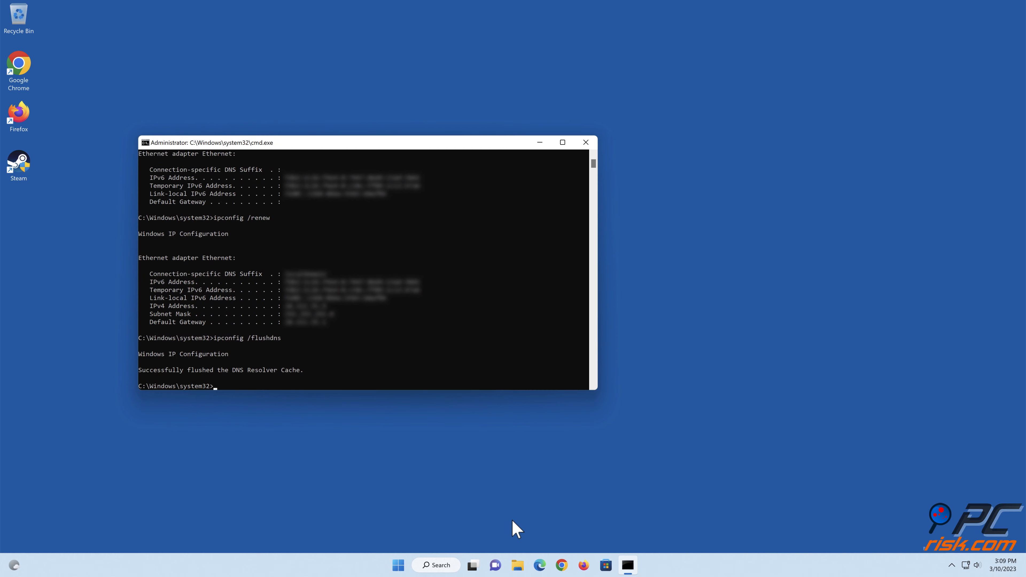
click(585, 142)
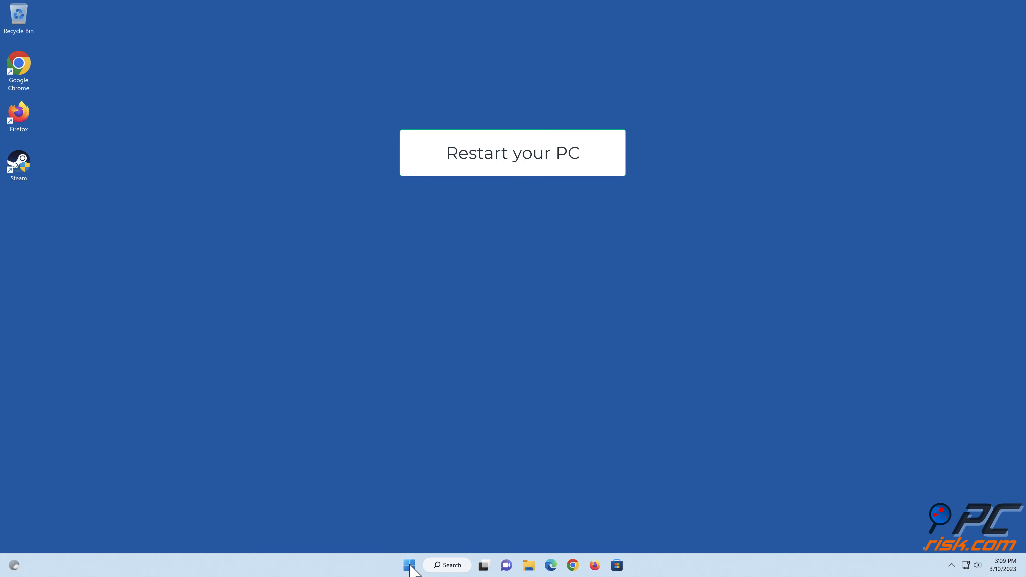
Restart the PC to apply the Winsock and IP resets
click(409, 566)
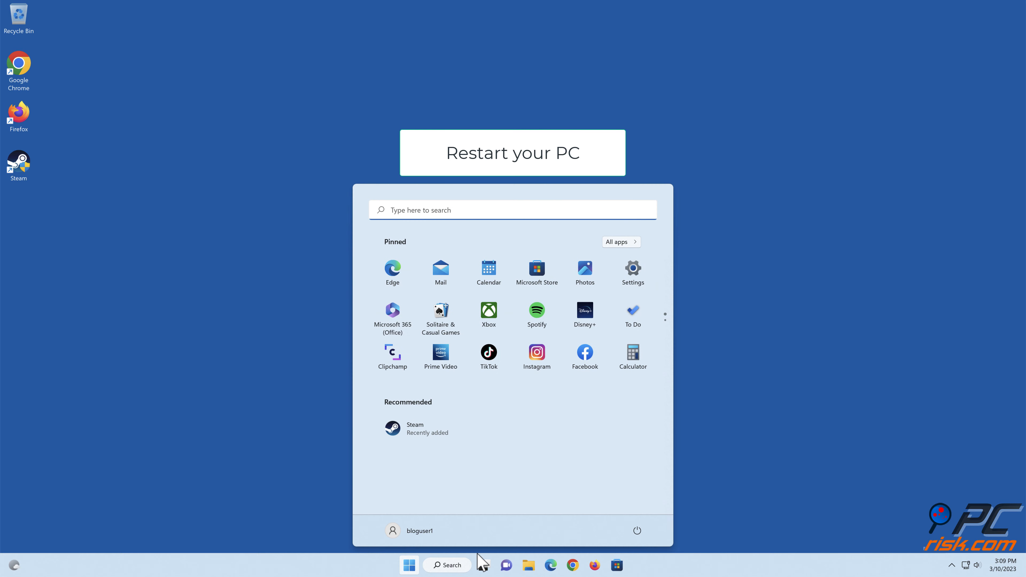
click(637, 530)
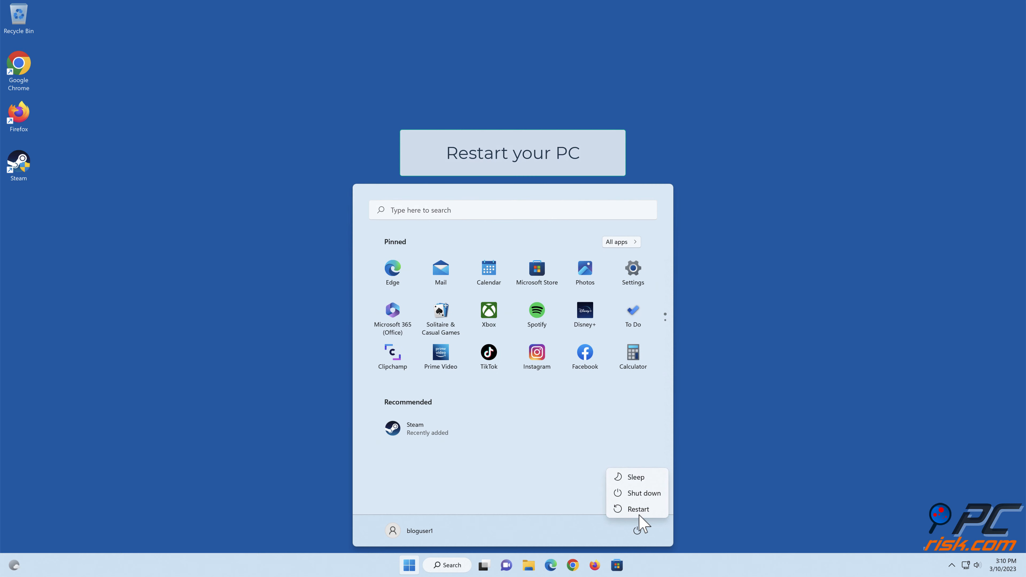
click(638, 510)
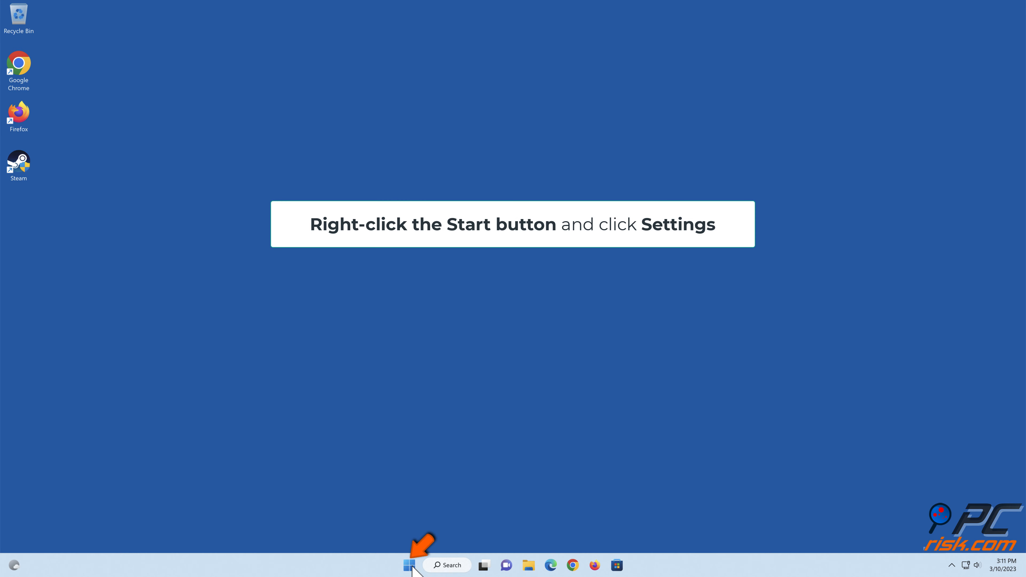
Open the Network reset page under the advanced network settings in Windows Settings
right_click(410, 566)
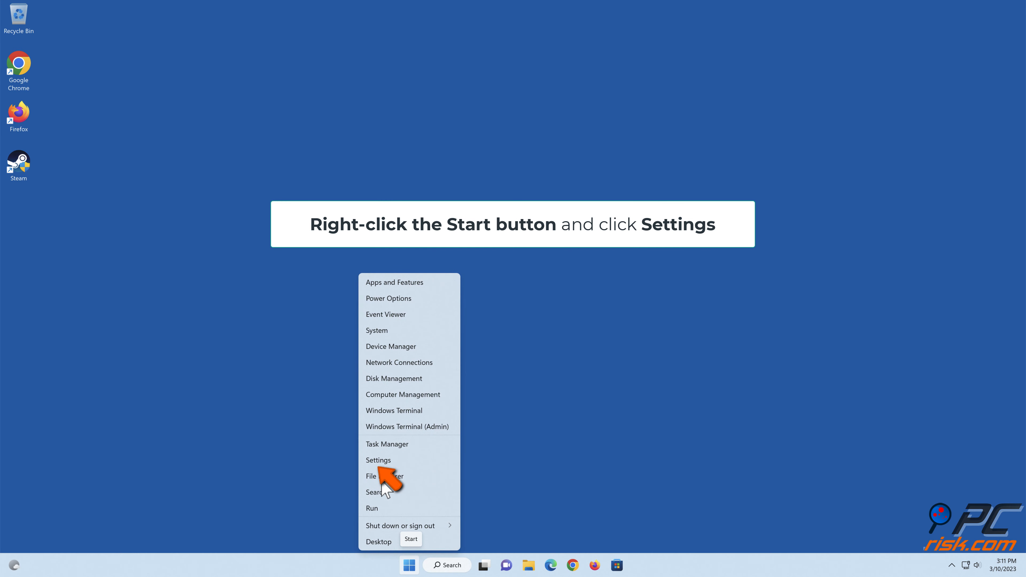
click(377, 461)
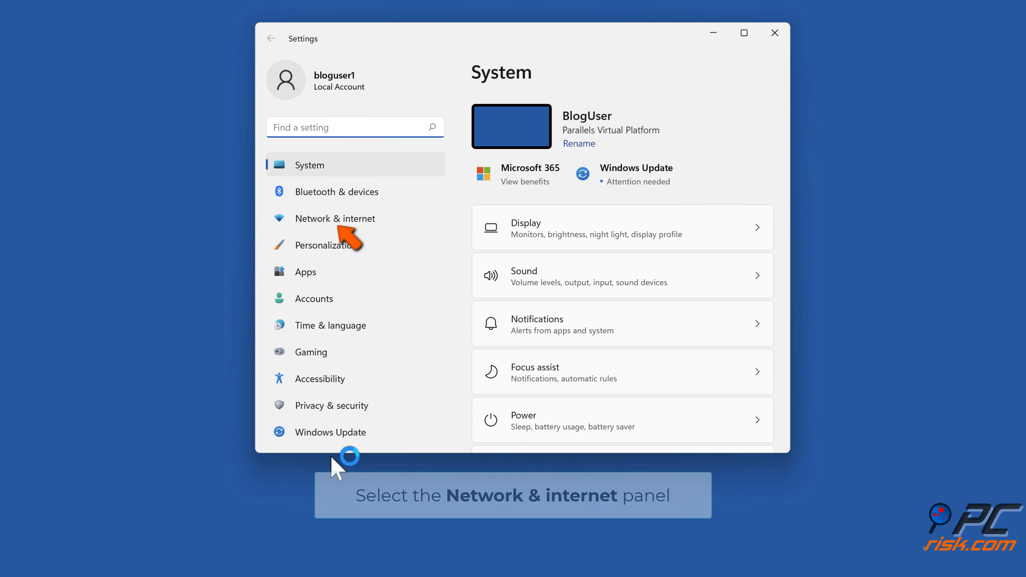
click(336, 223)
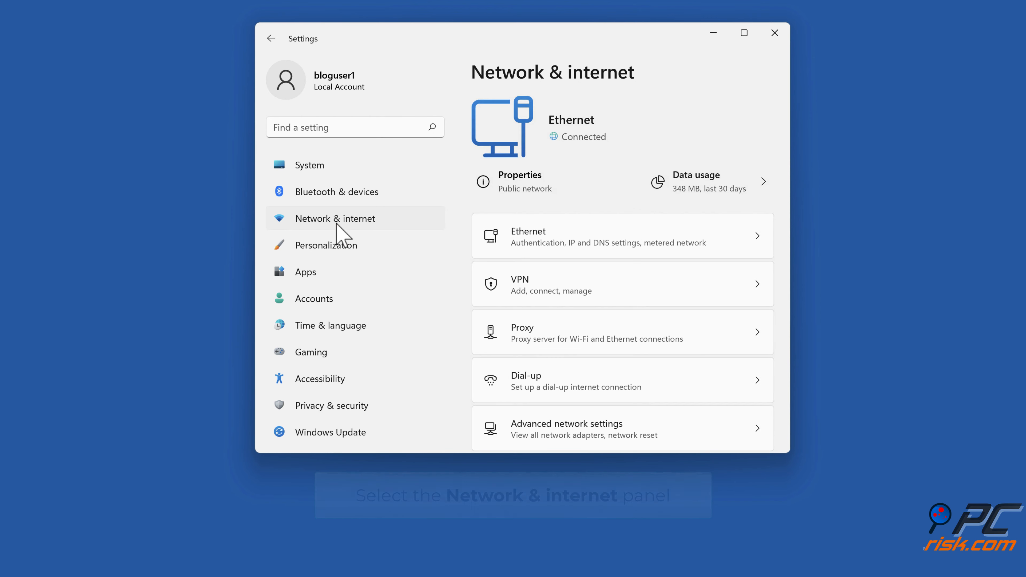
scroll(614, 279, down, 1)
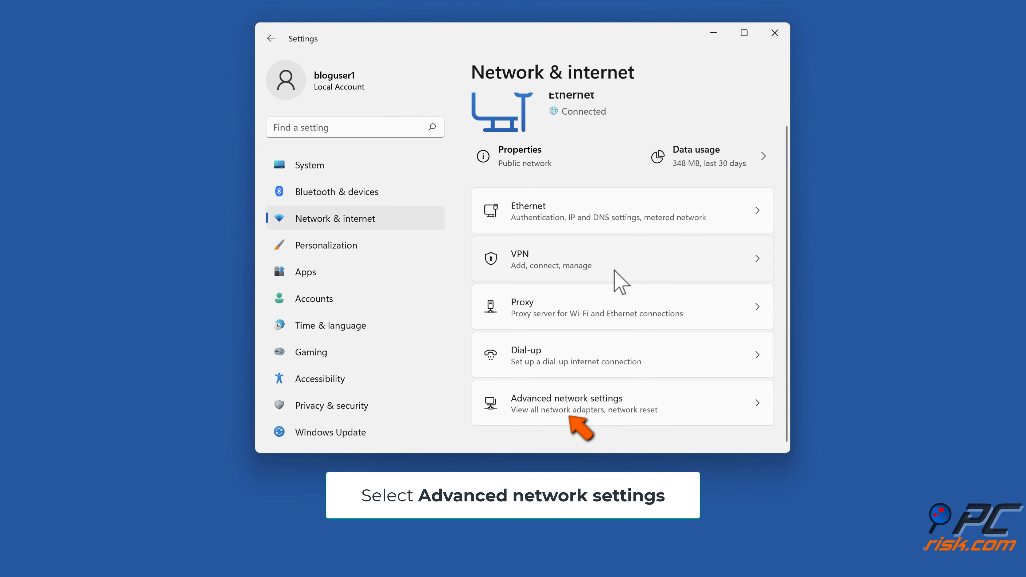
click(570, 415)
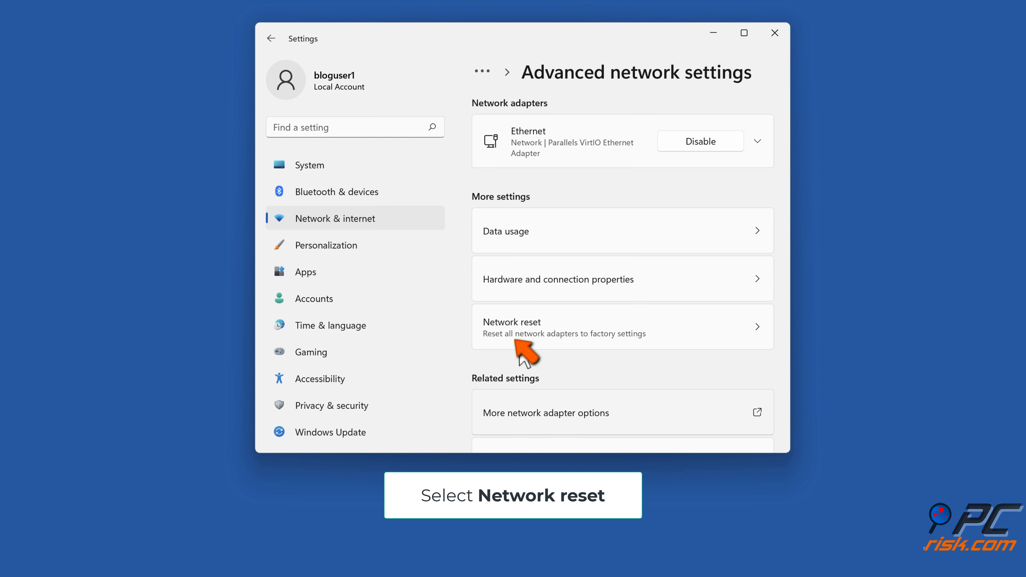
click(516, 341)
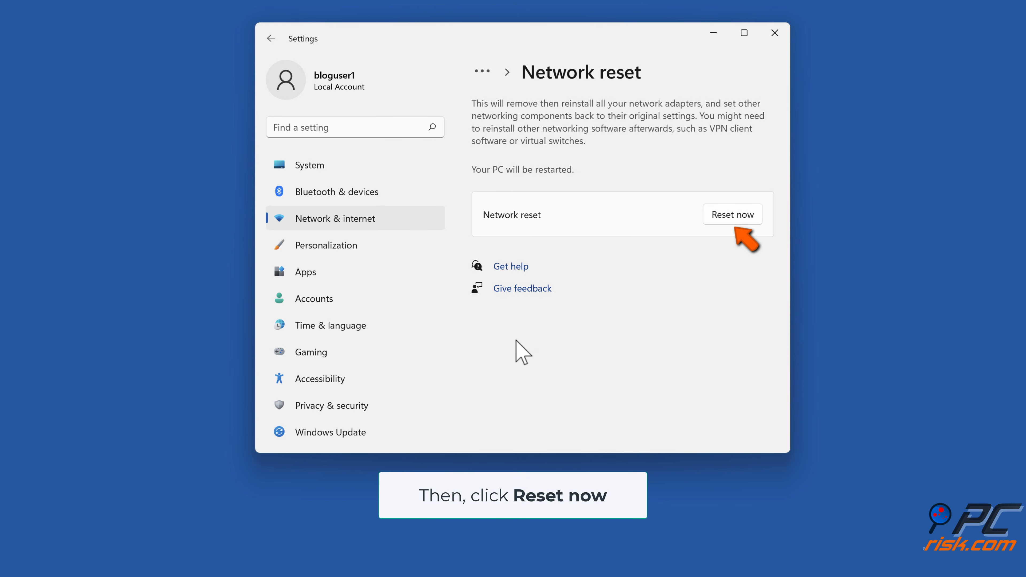
Reset the network settings with confirmation, dismiss the sign-out notice, and close Settings
click(734, 220)
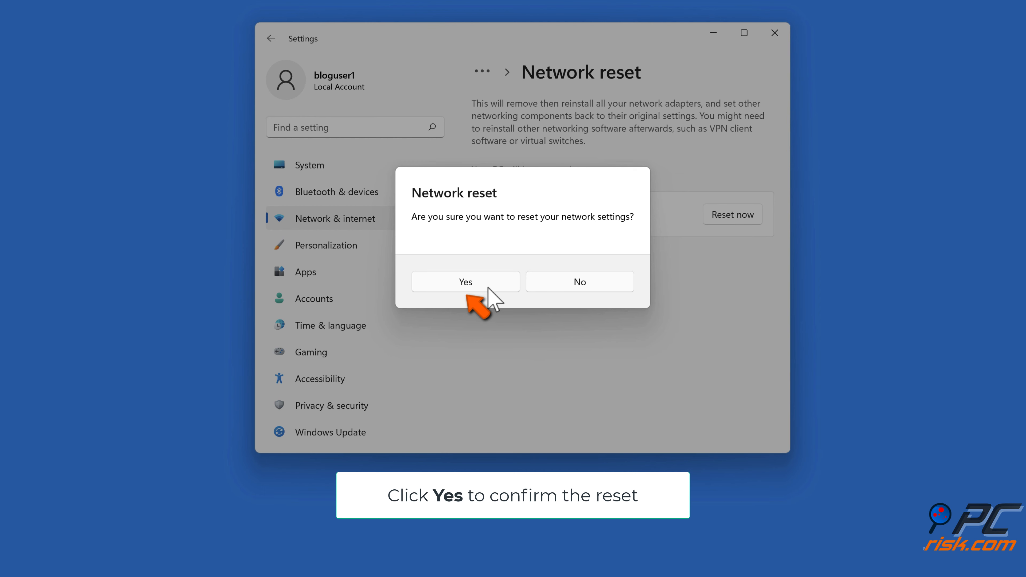
click(465, 290)
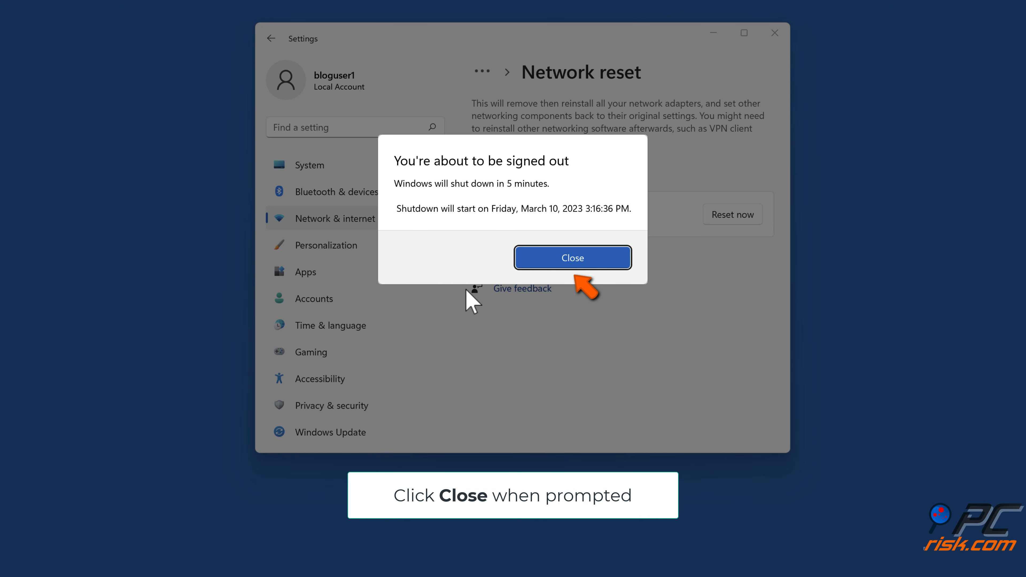
click(570, 259)
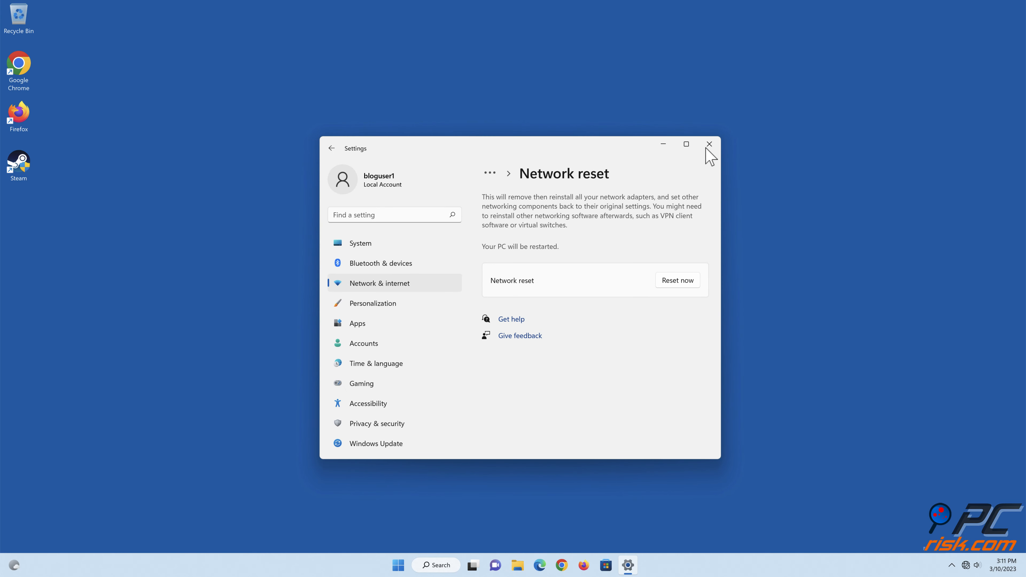
click(707, 146)
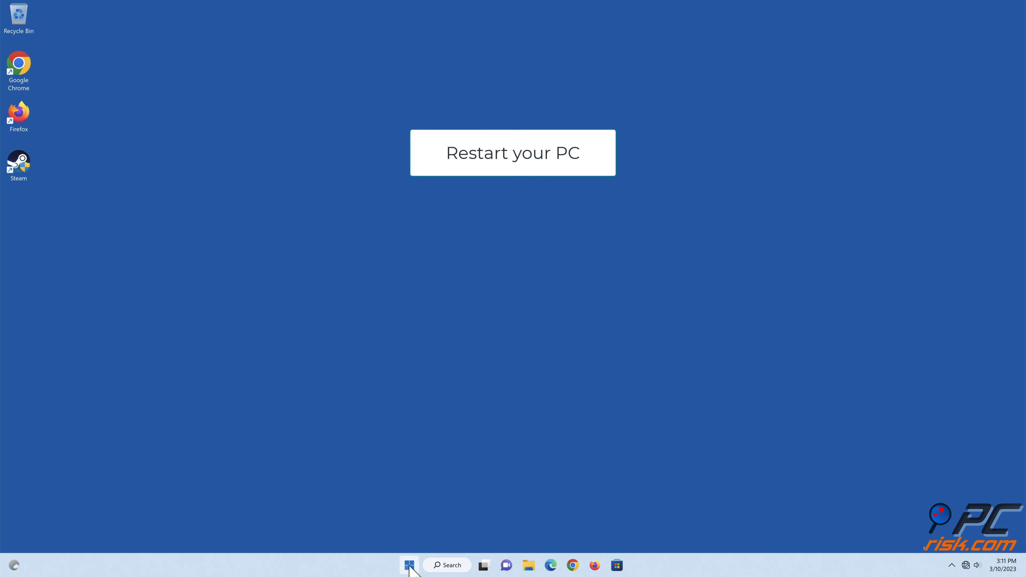
Restart the PC to complete the network reset
click(409, 565)
click(638, 531)
click(639, 508)
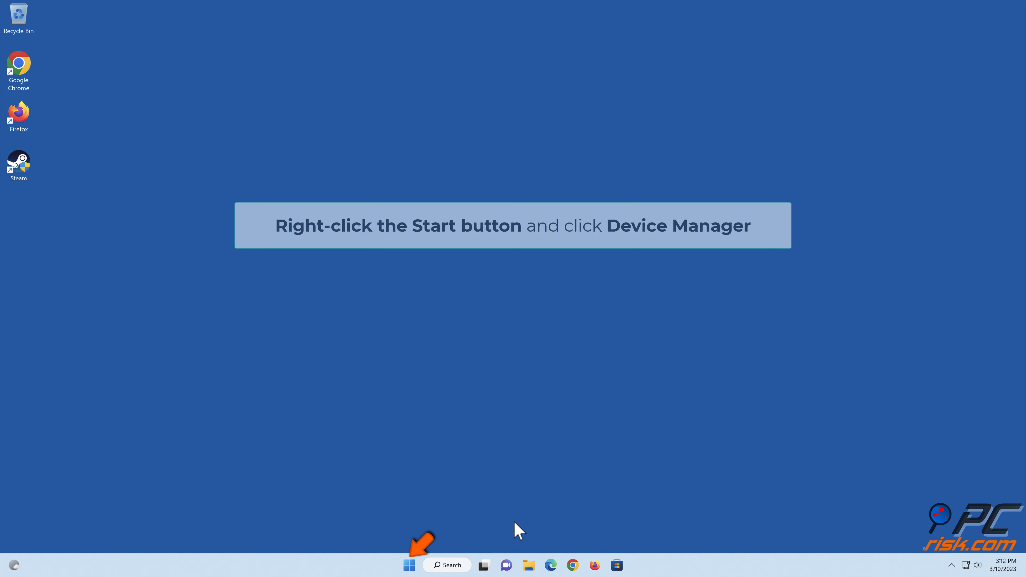
Open the driver update wizard for the Parallels VirtIO Ethernet Adapter in Device Manager
right_click(409, 565)
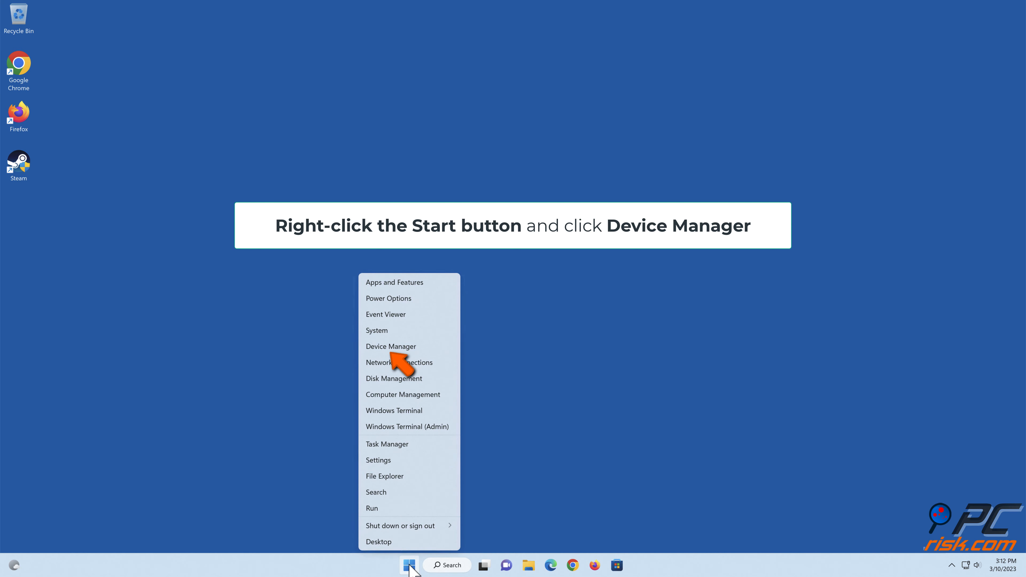
click(387, 349)
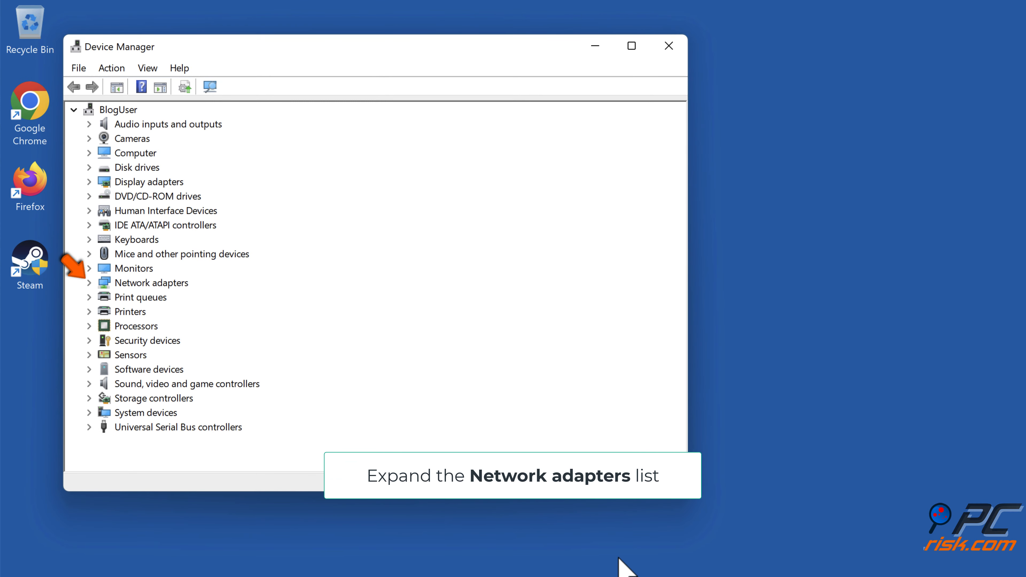
click(90, 284)
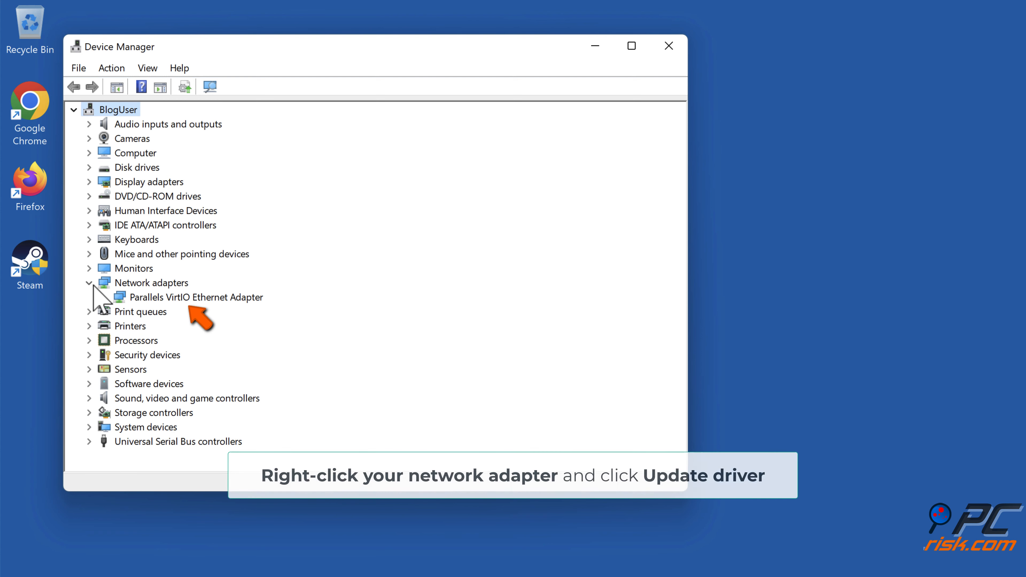
click(199, 299)
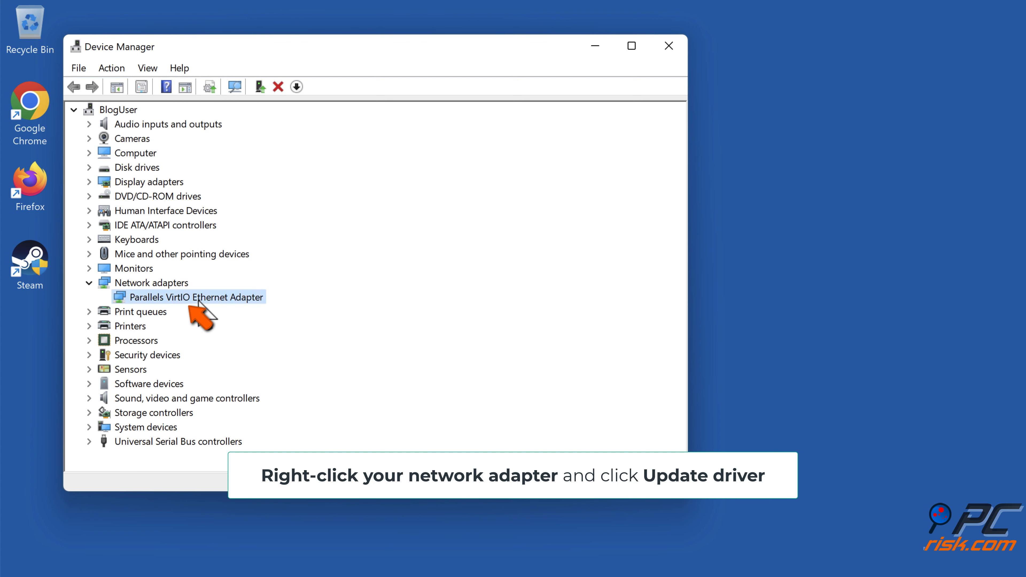
right_click(198, 299)
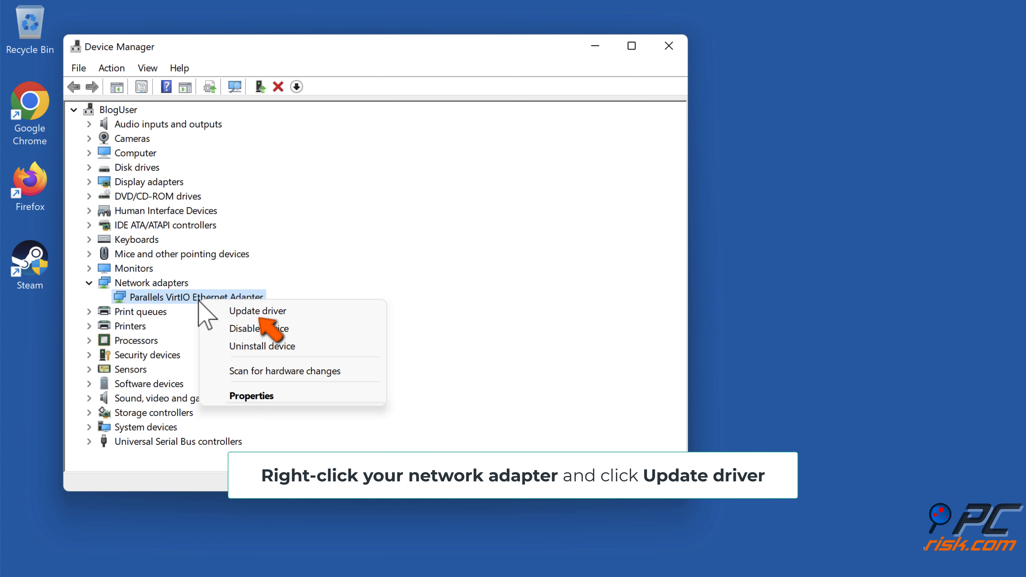
click(260, 317)
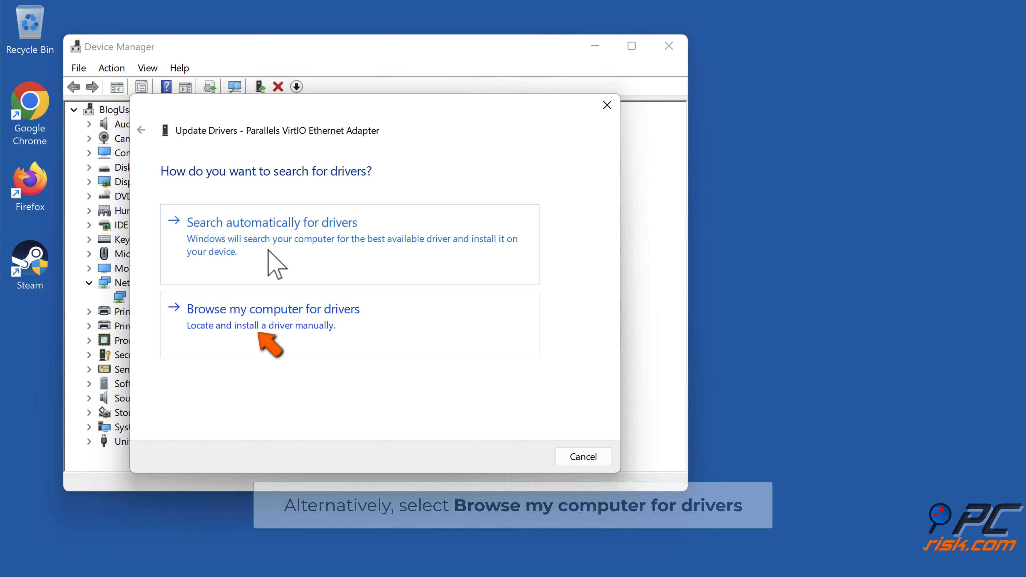
Install the Parallels VirtIO Ethernet Adapter driver from the list of drivers available on the computer, and close Device Manager
click(259, 343)
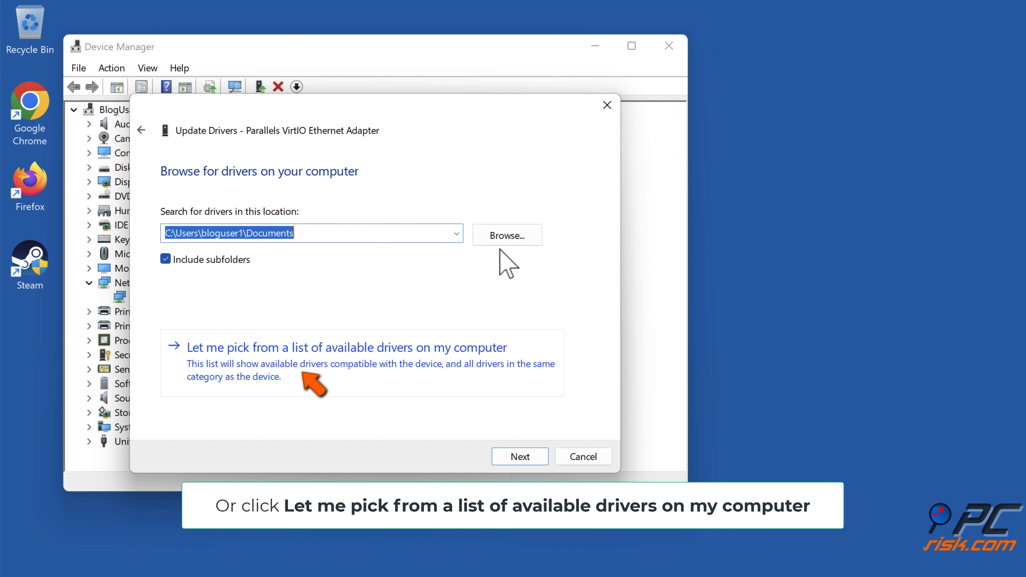
click(299, 374)
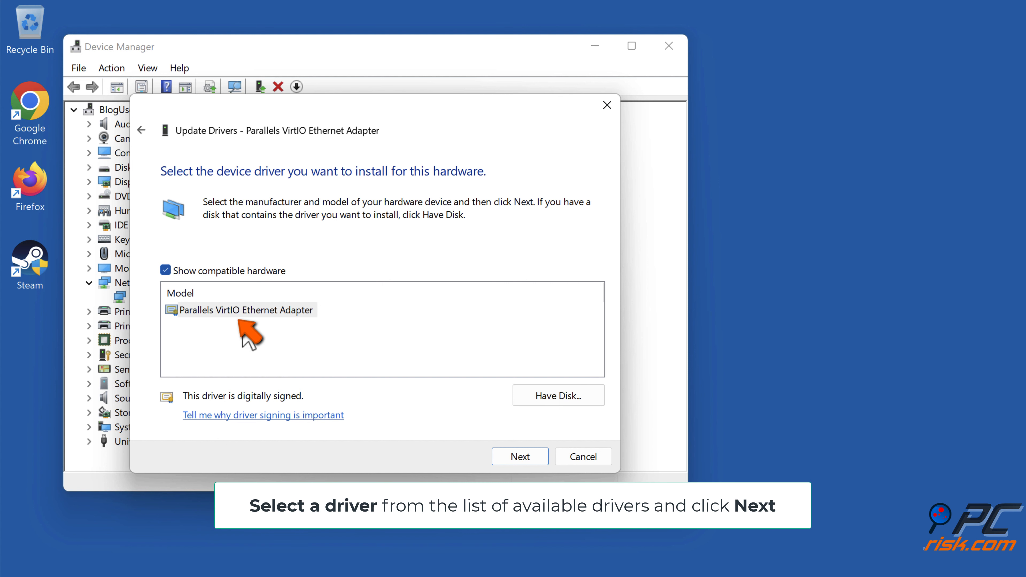
click(239, 316)
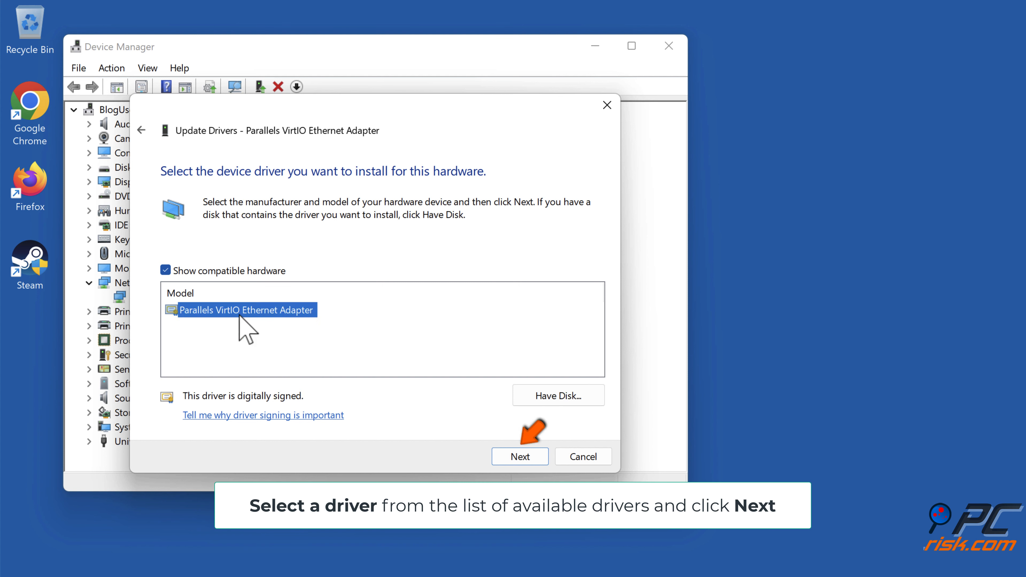
click(517, 463)
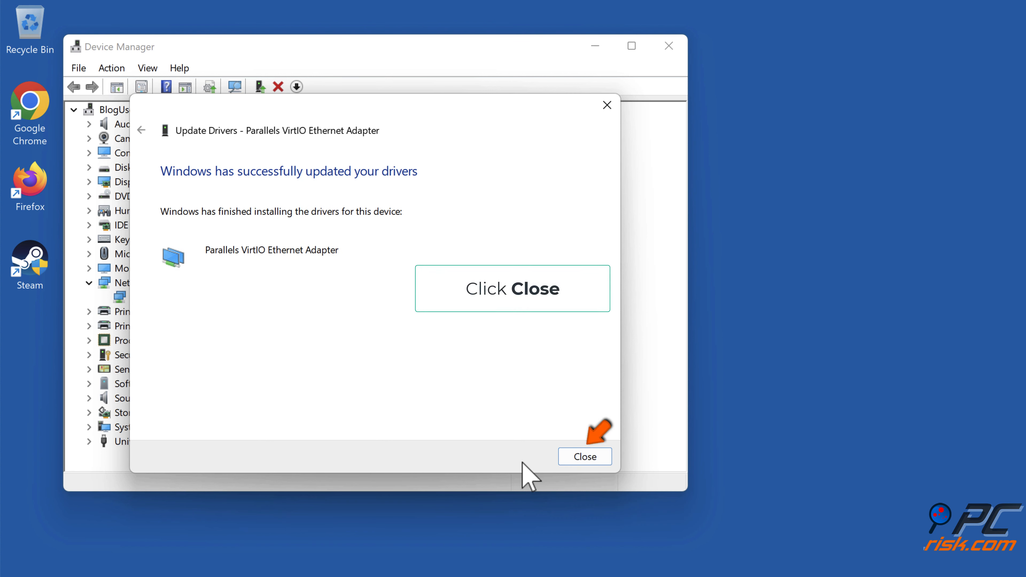
click(580, 464)
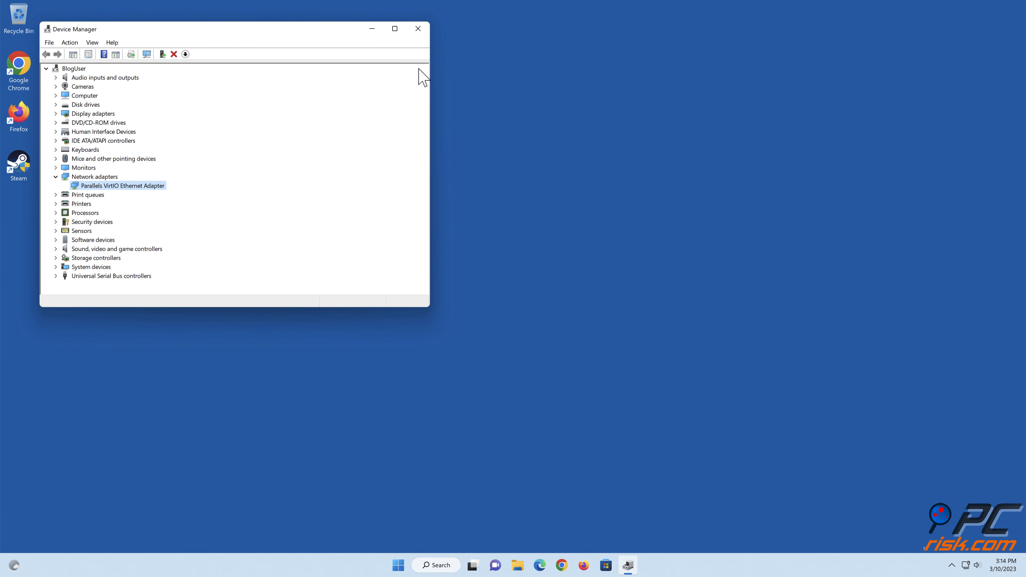
click(418, 29)
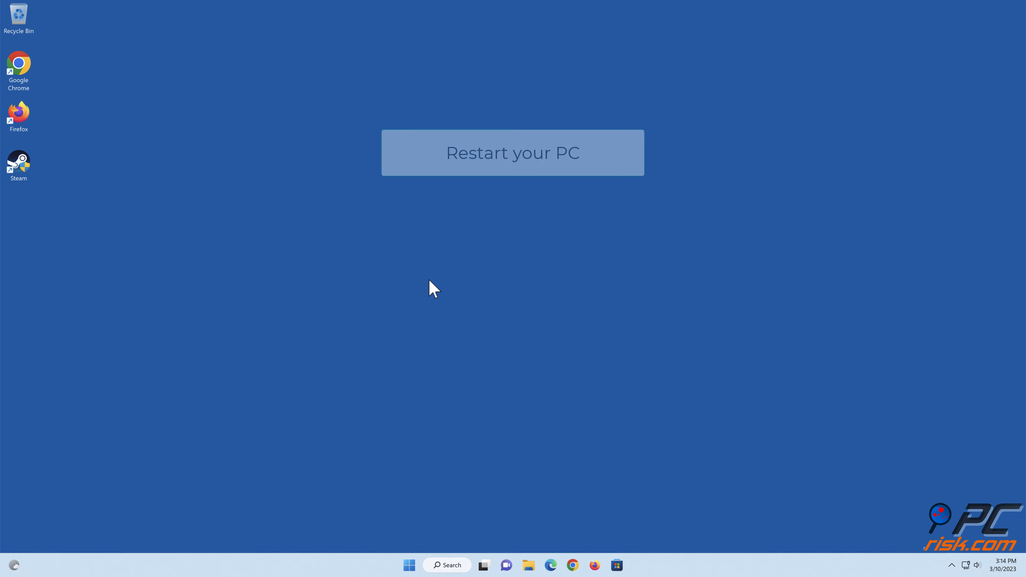
Restart the PC to complete the network adapter driver update
click(409, 565)
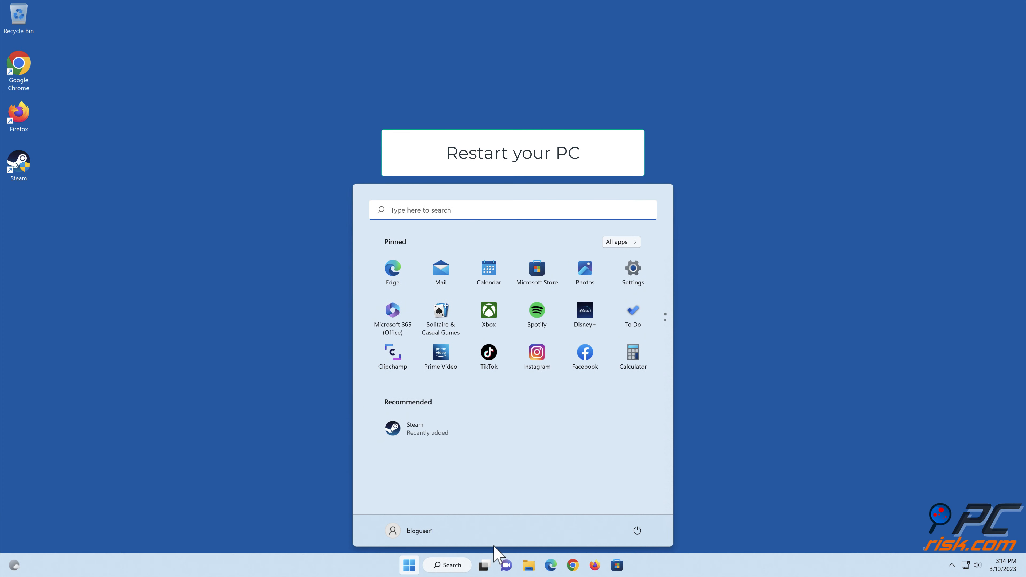
click(637, 530)
click(637, 510)
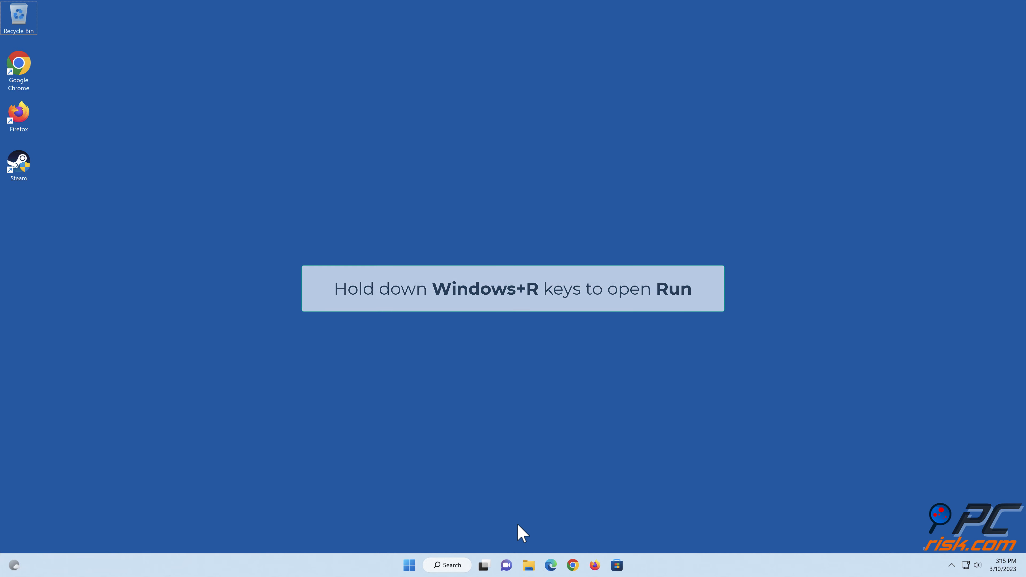
Open Windows Defender Firewall by running firewall.cpl and go to its page for allowing apps or features through the firewall
key(super+r)
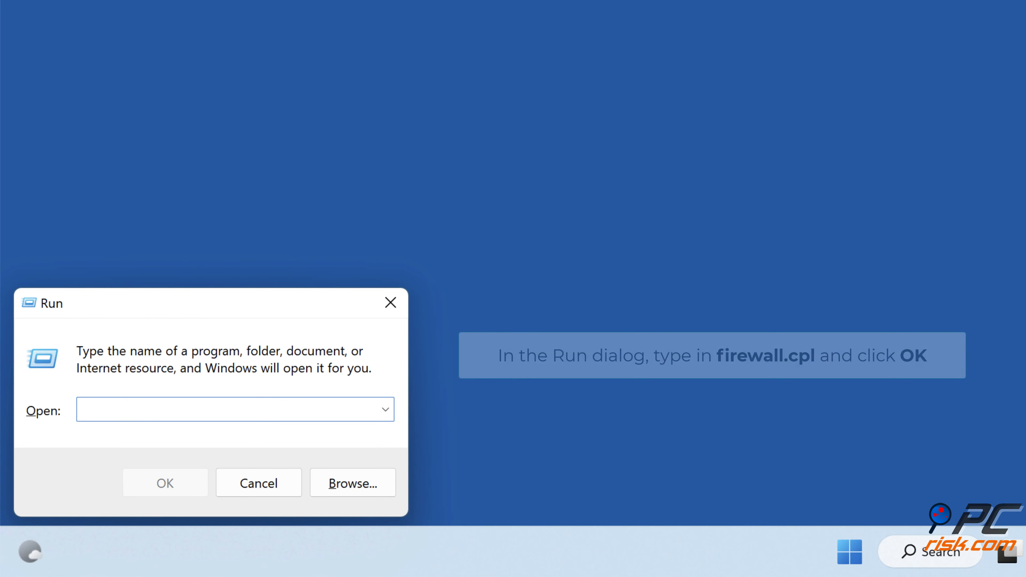
text(fi)
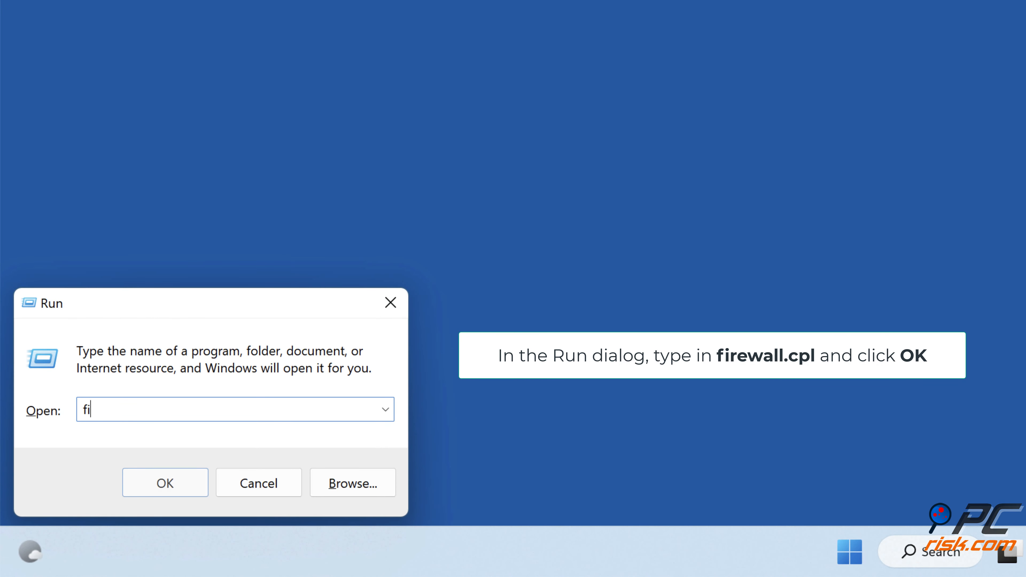
text(rewall.cpl)
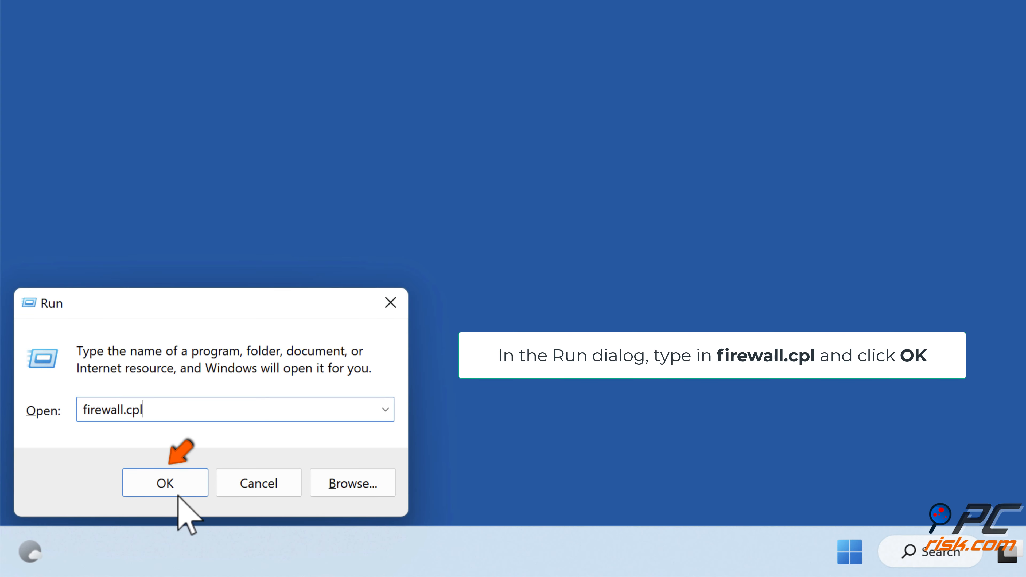
click(170, 492)
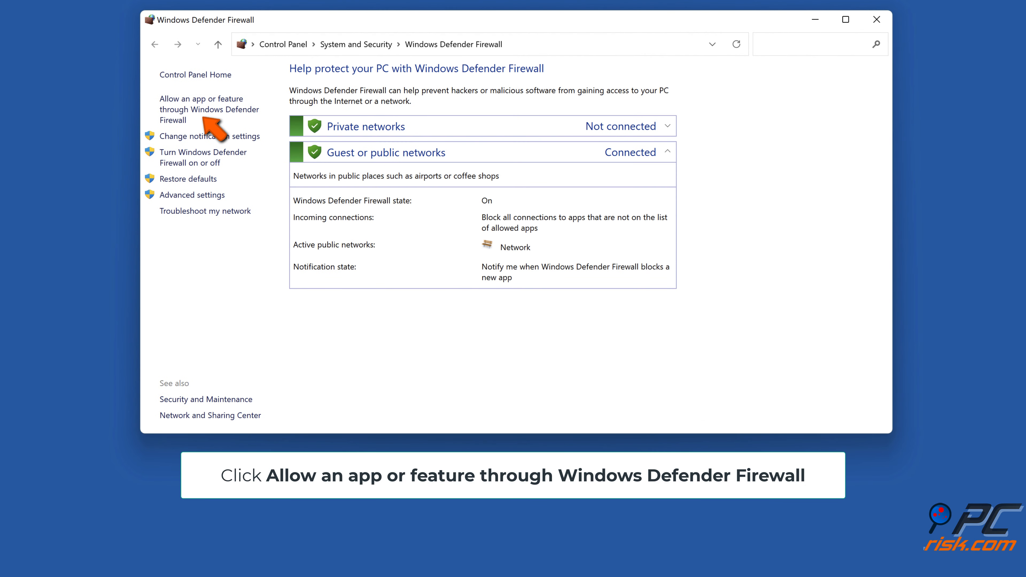
click(205, 114)
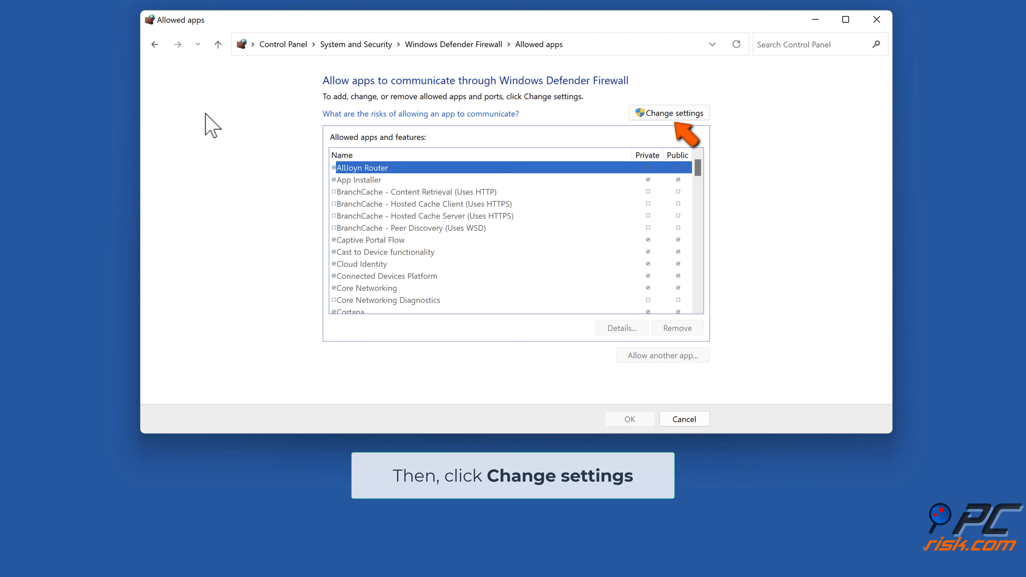
Enable changes to the allowed apps and features list and locate the Steam entry in it
click(672, 118)
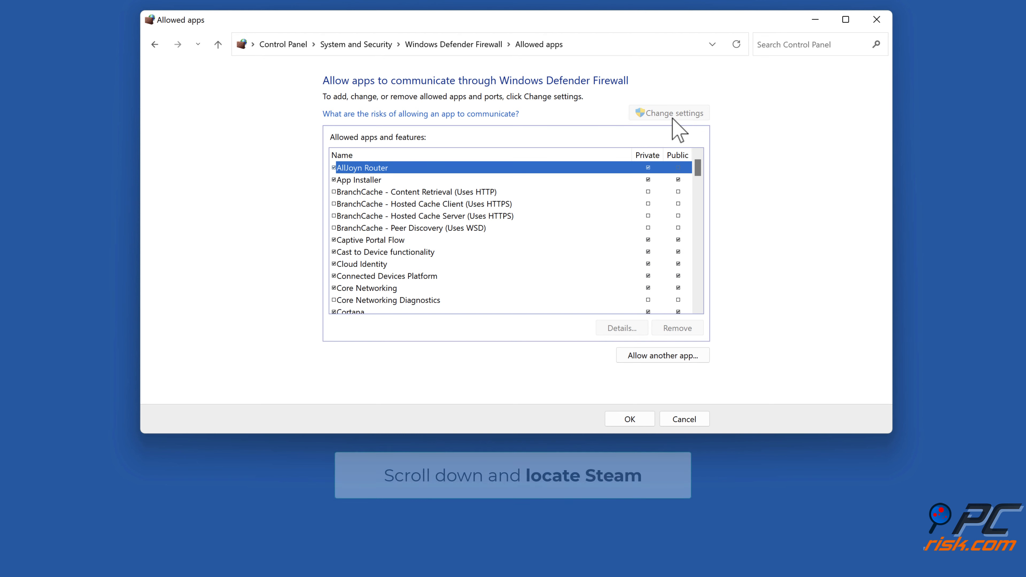
scroll(519, 213, down, 15)
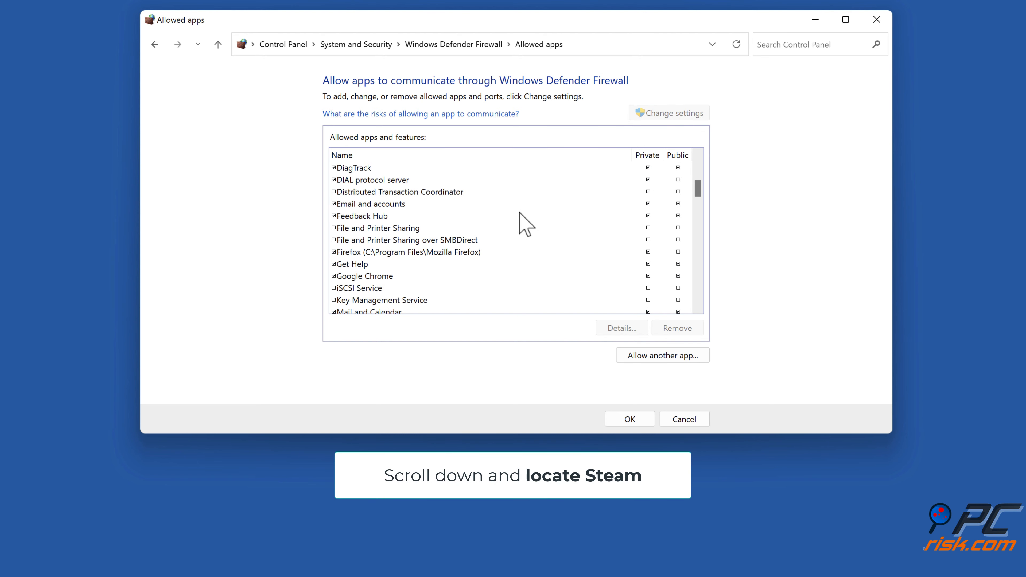
scroll(519, 213, down, 8)
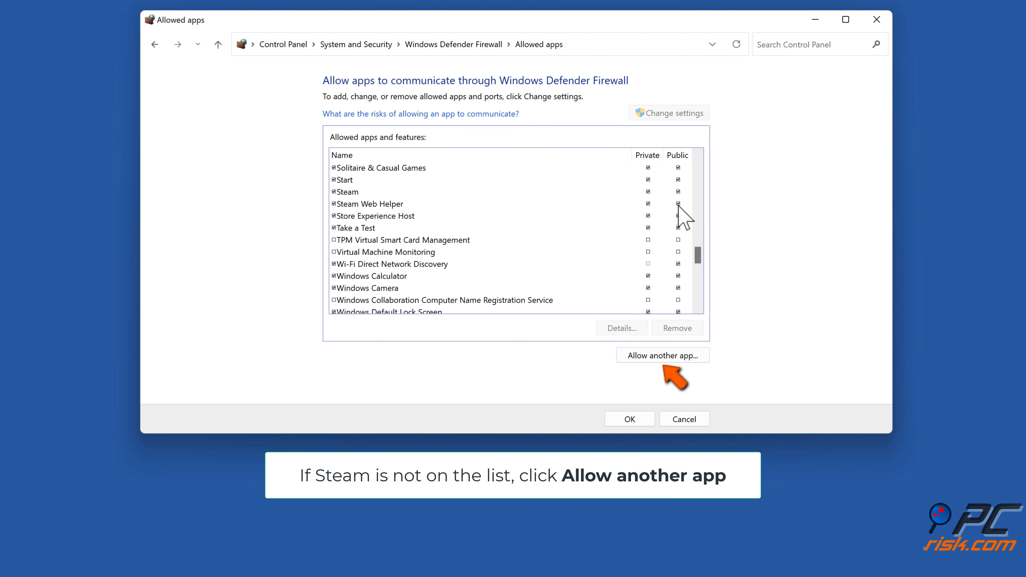
Begin allowing another app through the firewall and browse to the folder C:\Program Files (x86)\Steam
click(665, 358)
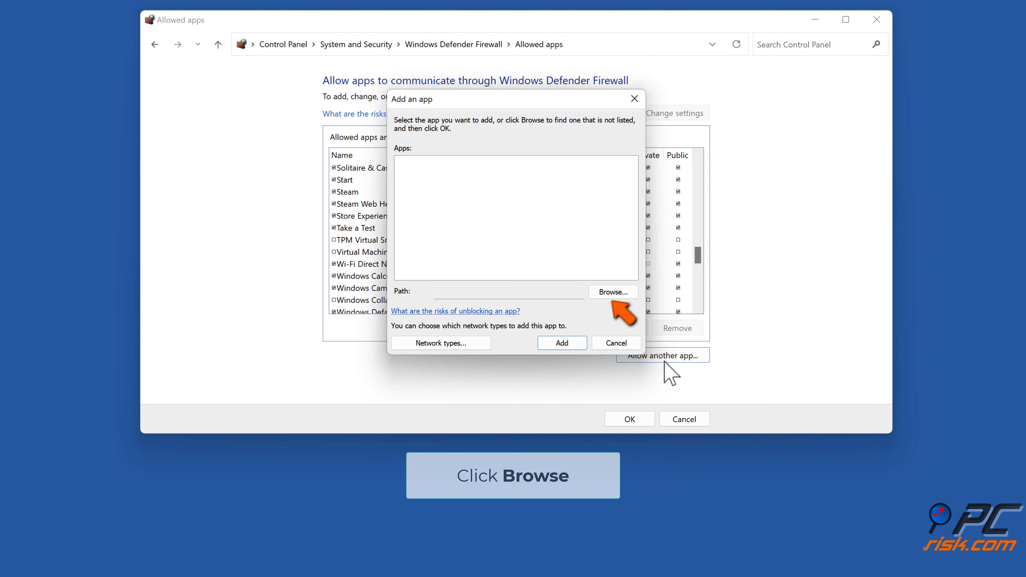
click(612, 294)
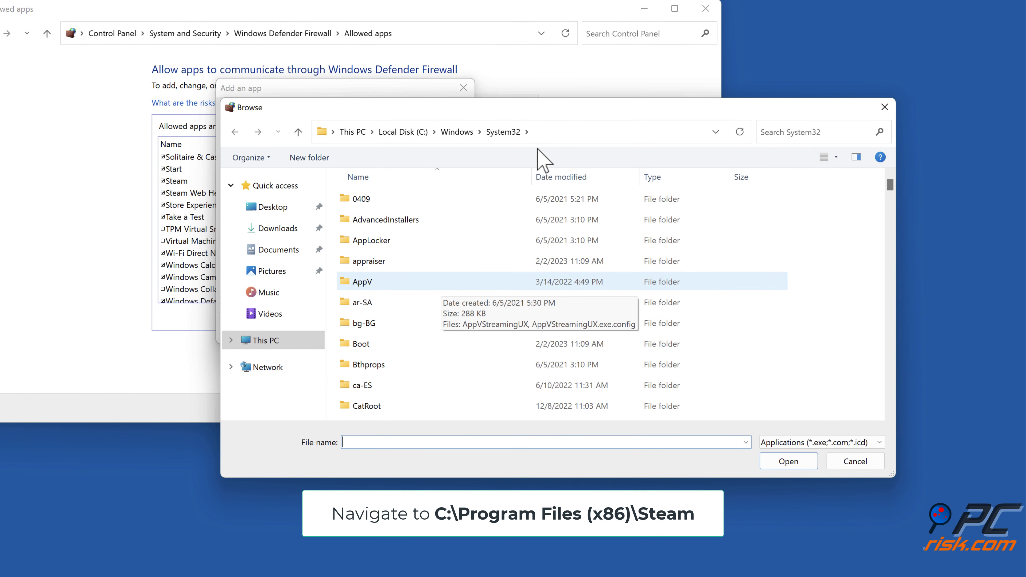
click(548, 133)
text(c)
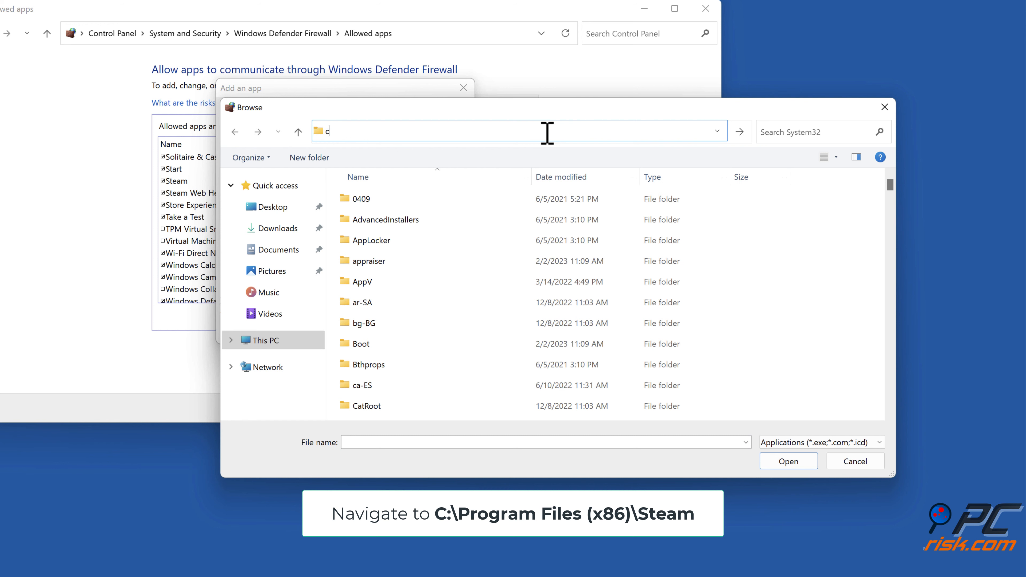
text(:\program files (x)
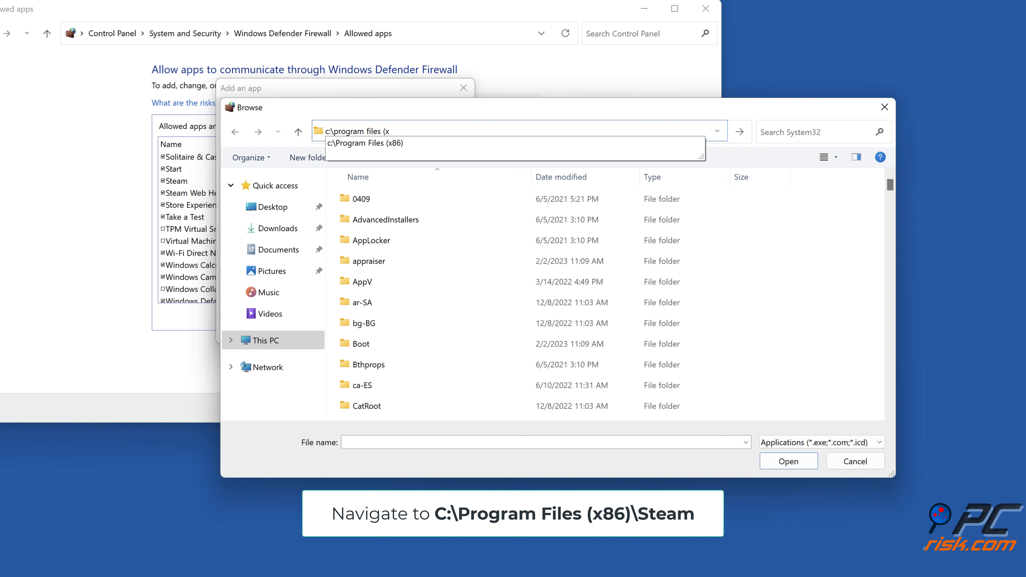
text(86)\steam)
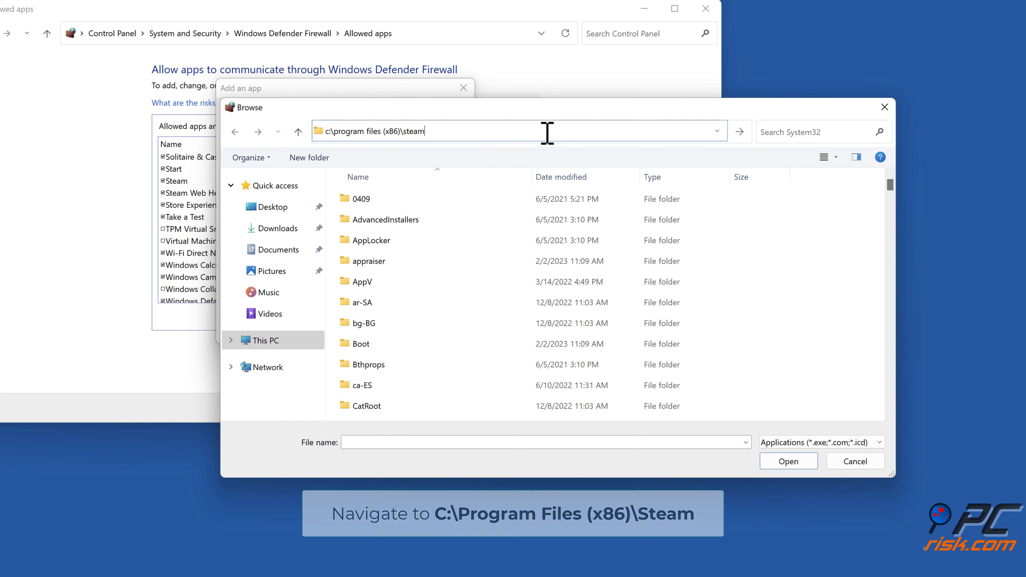
key(Return)
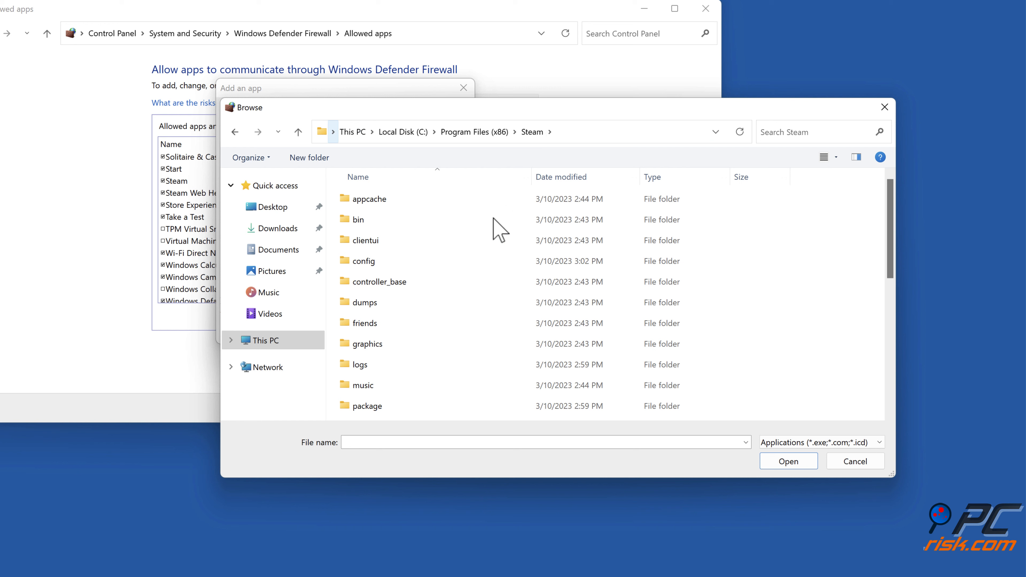
Try to add the steam application to the allowed apps, and leave the app-adding dialog
scroll(460, 275, down, 5)
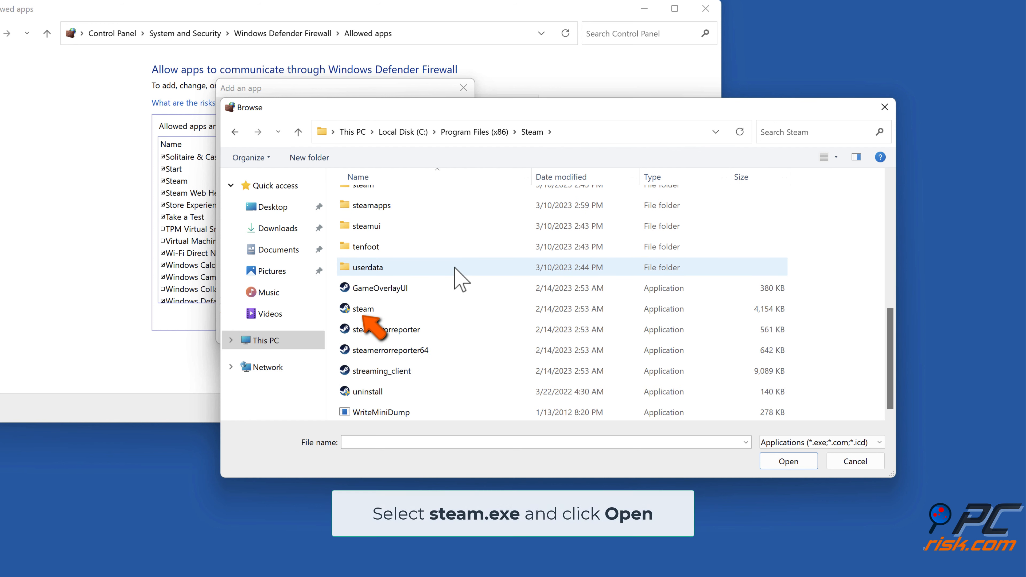
click(383, 309)
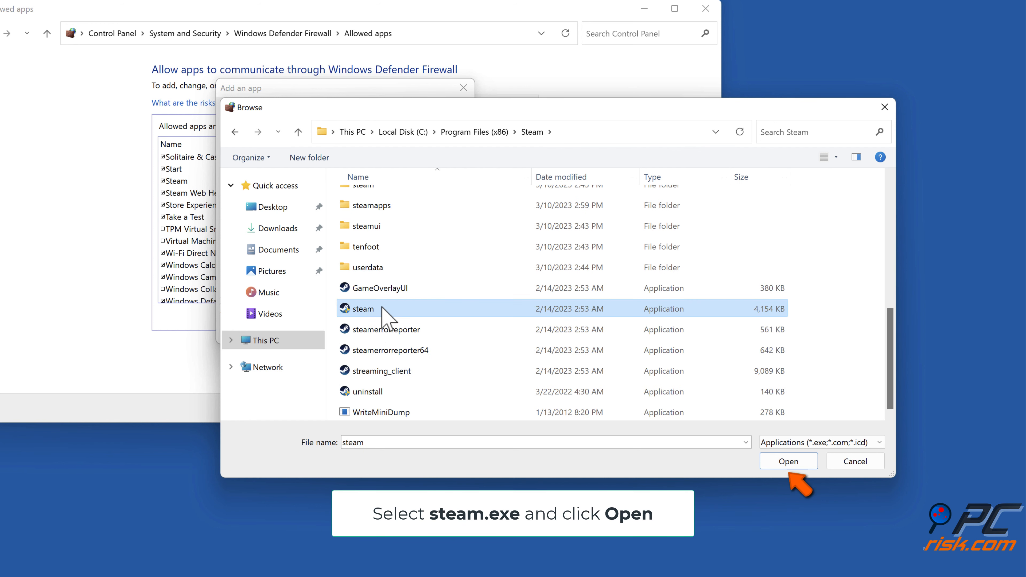
click(787, 461)
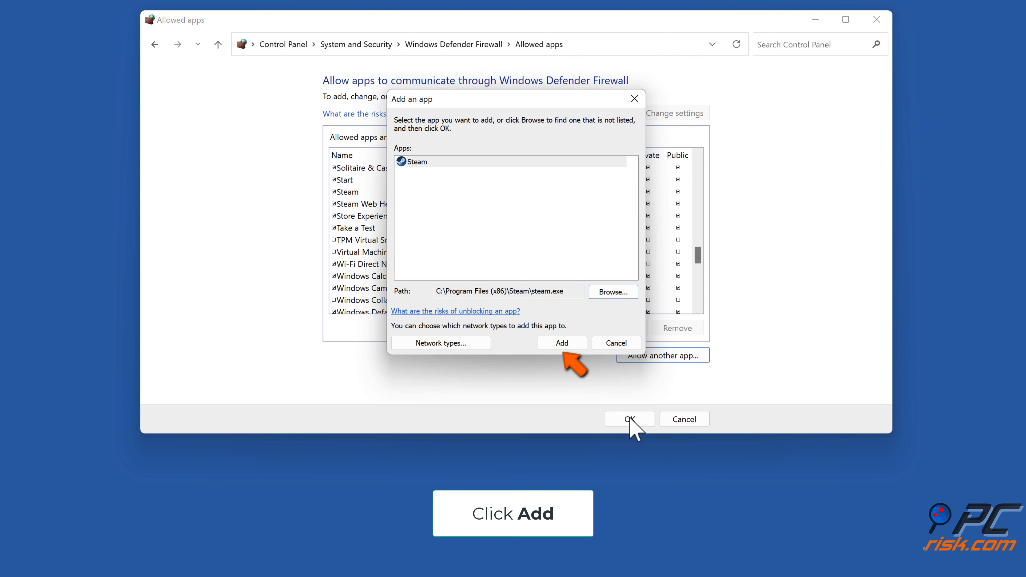
click(562, 343)
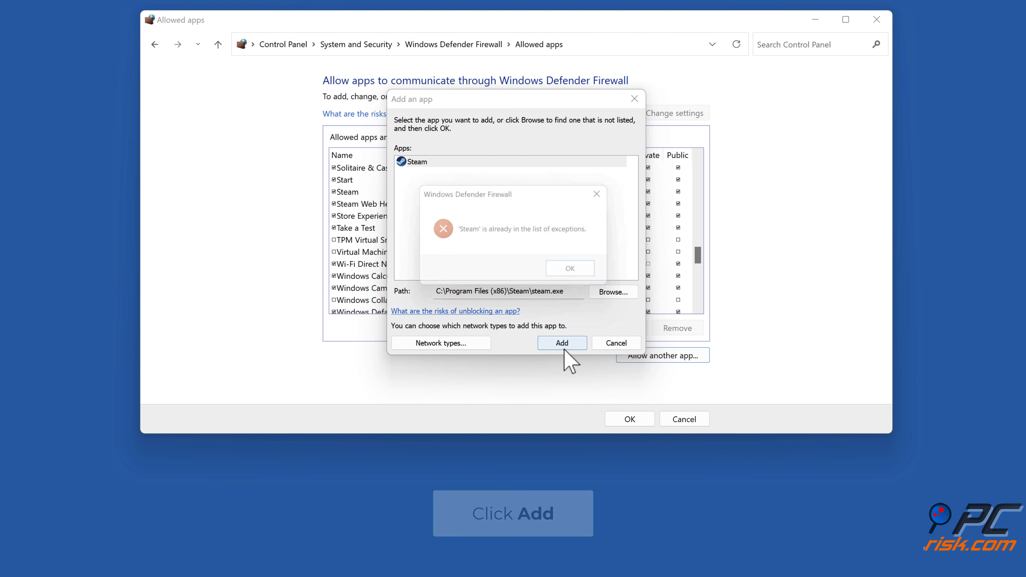
click(579, 274)
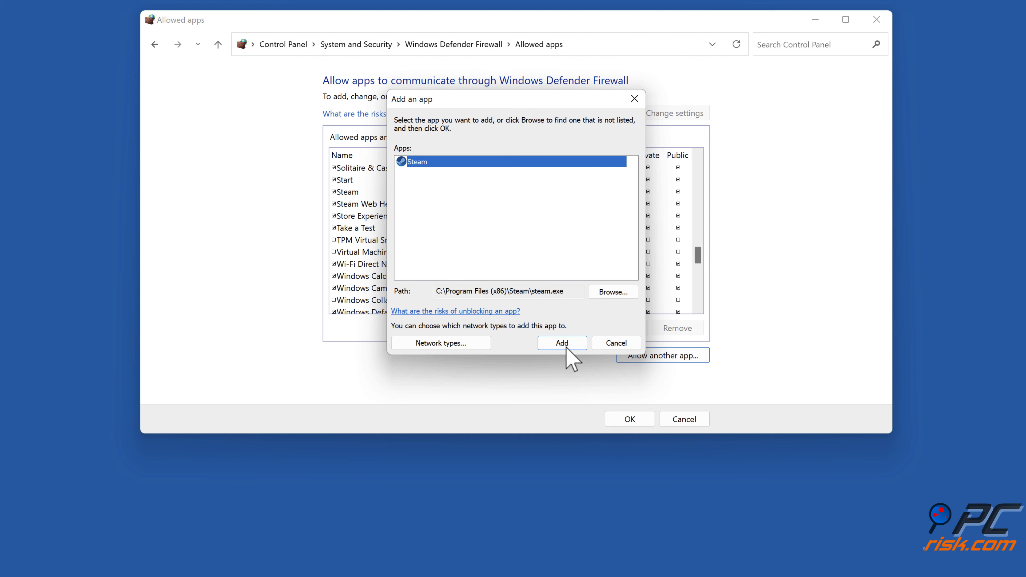
click(615, 349)
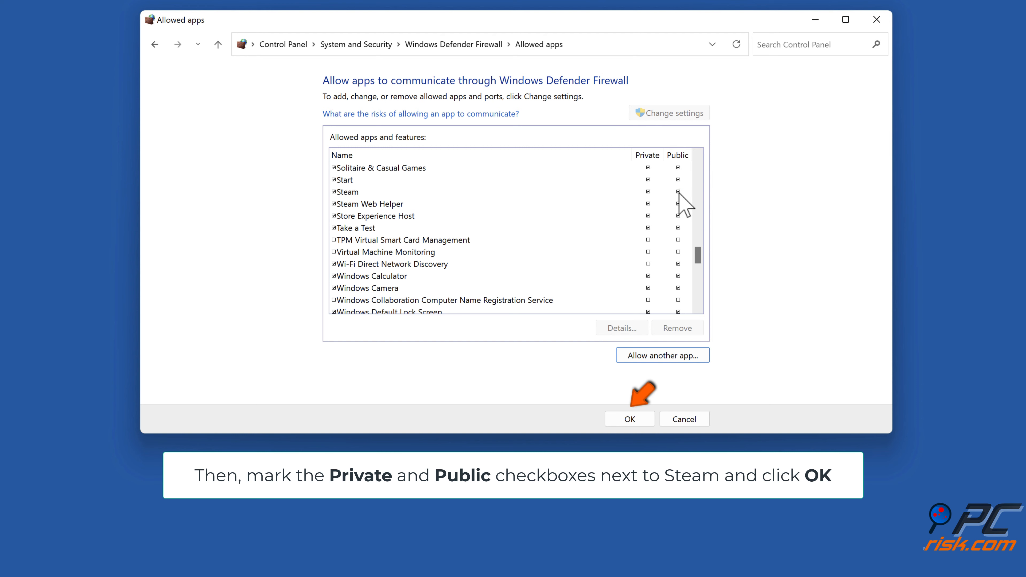
Save the allowed apps settings and close the Windows Defender Firewall window
click(632, 422)
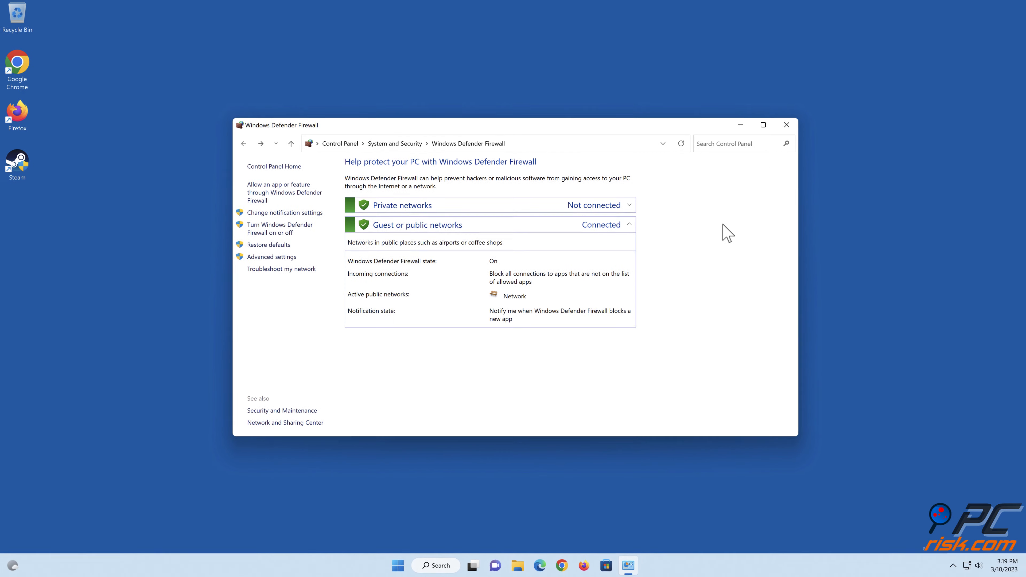
click(876, 19)
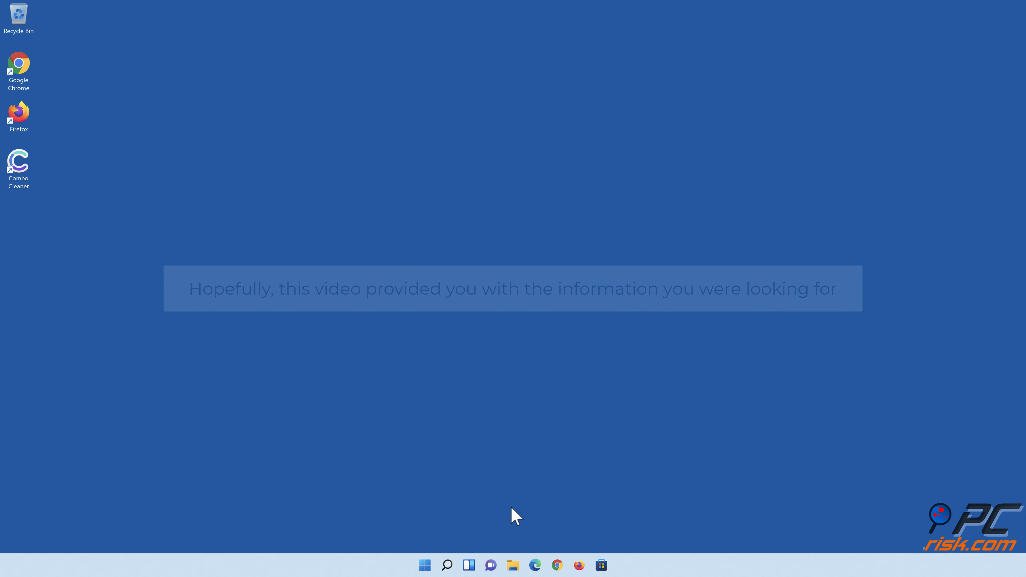
Open Combo Cleaner, run a Quick Scan, and move the detected threats to quarantine
double_click(27, 183)
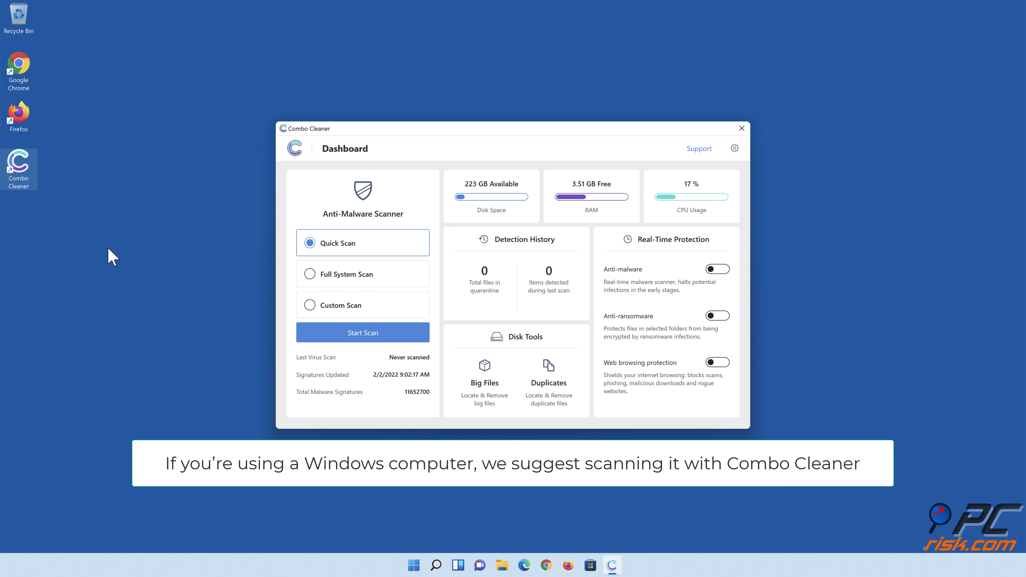
click(363, 343)
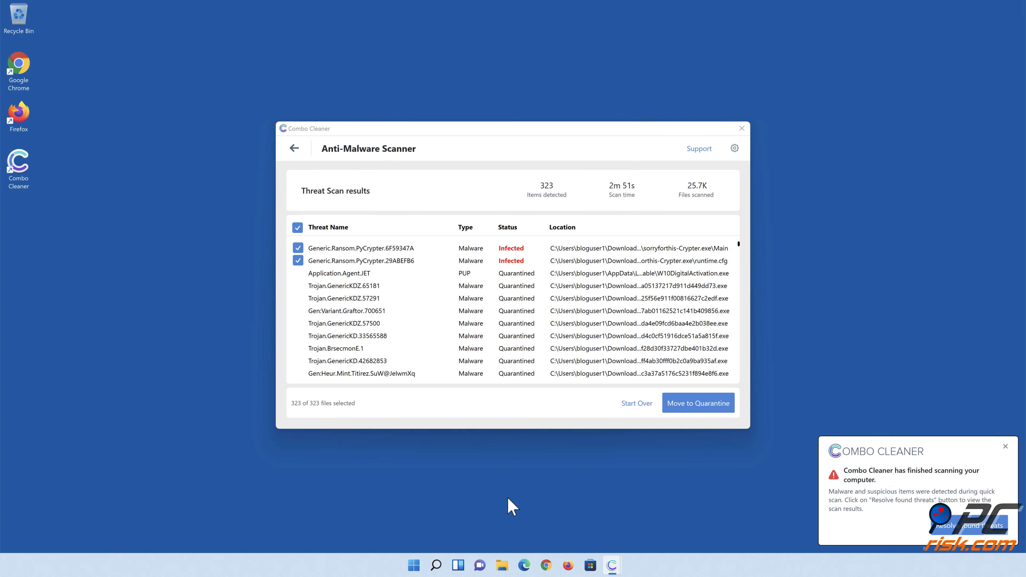
click(698, 404)
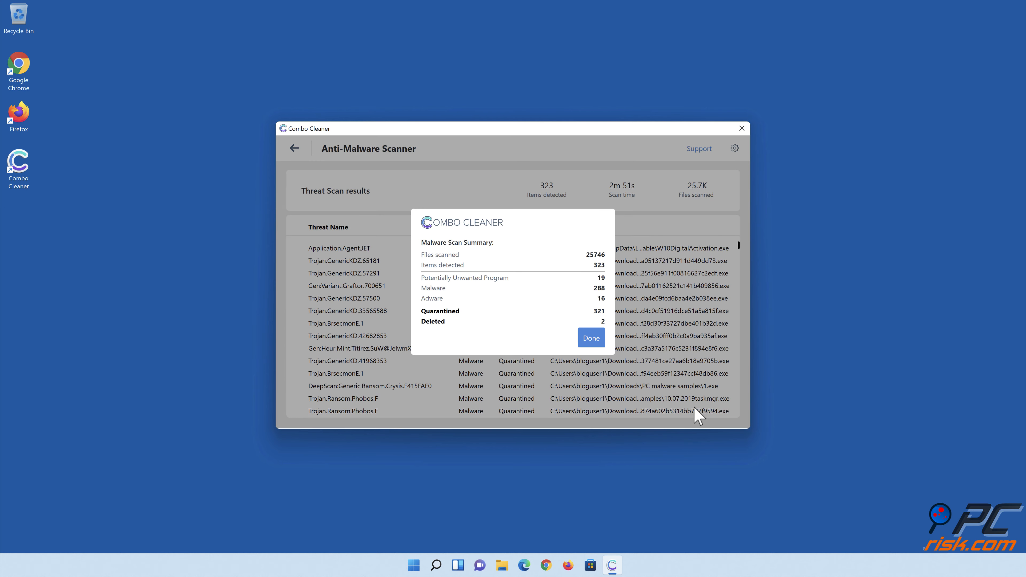
click(592, 338)
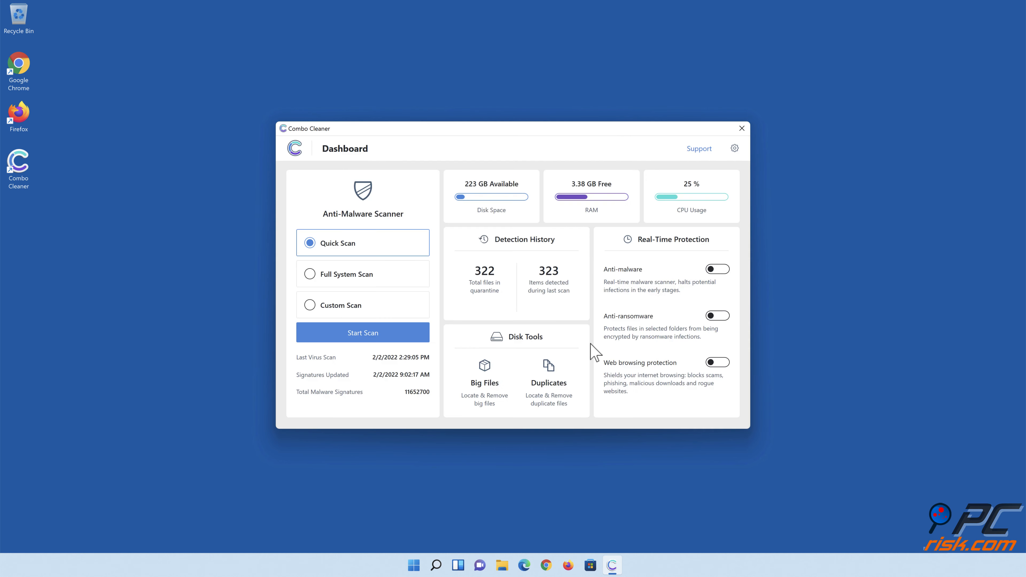
Turn on Anti-malware under the real-time protection options
click(715, 274)
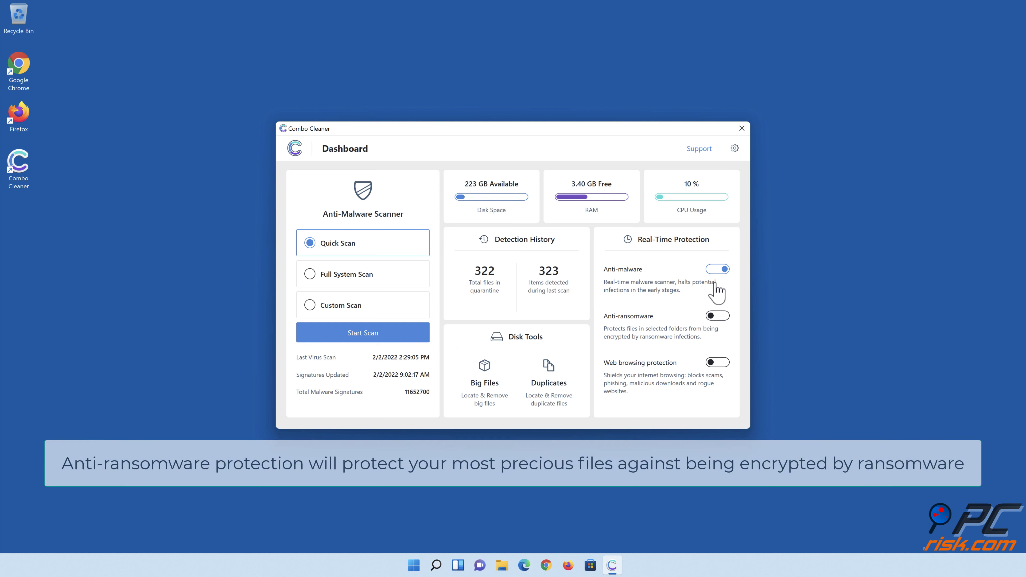
Turn on Anti-ransomware with the Documents folder from the Documents library as a protected folder, and return to the dashboard
click(718, 316)
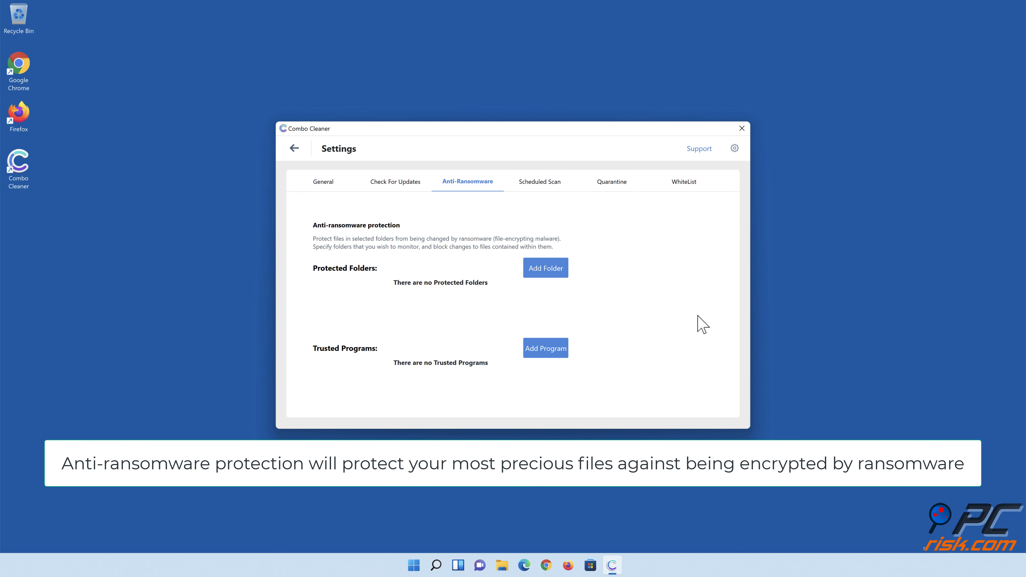
click(548, 273)
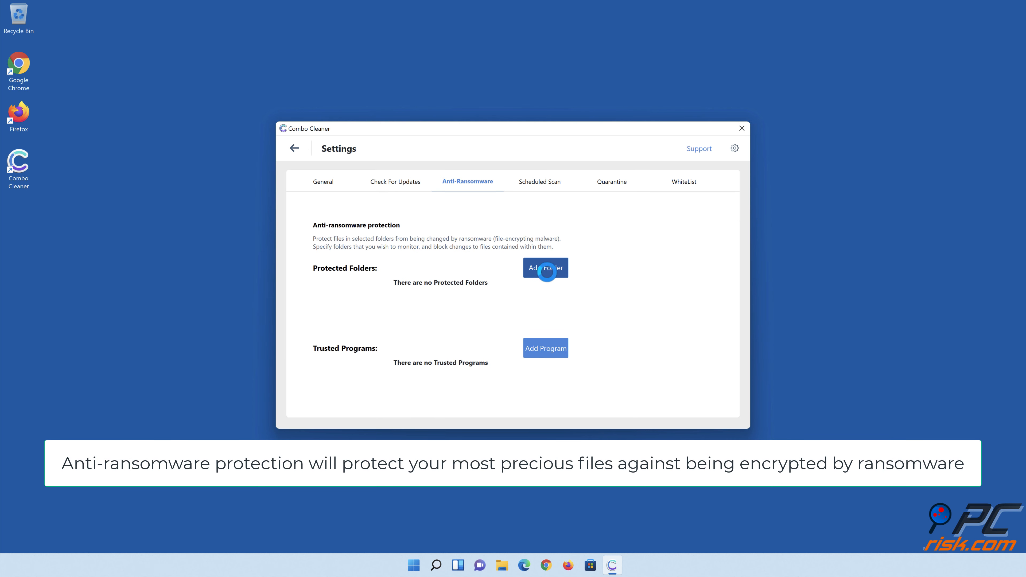
click(445, 276)
click(454, 296)
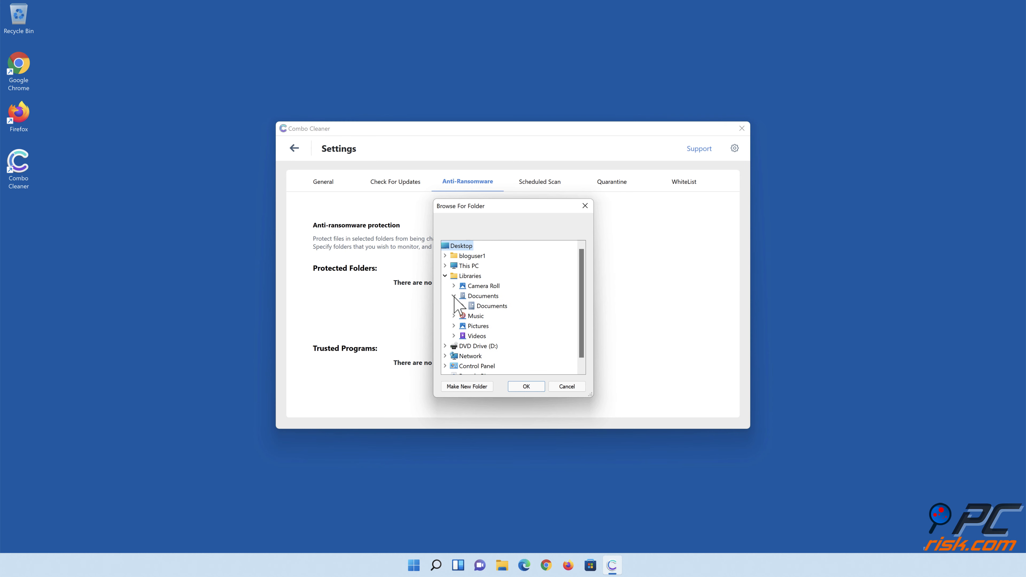
click(483, 306)
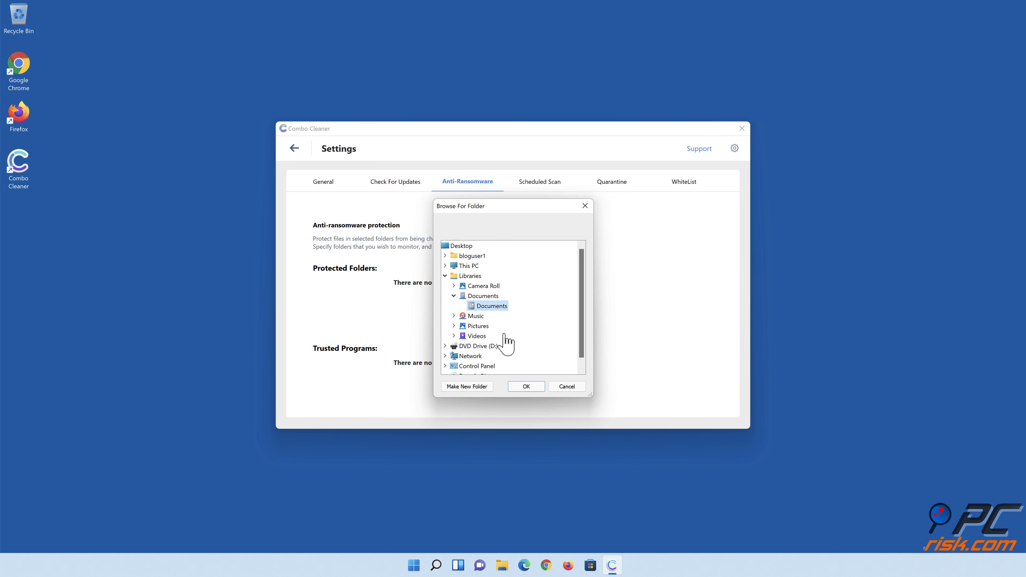
click(527, 386)
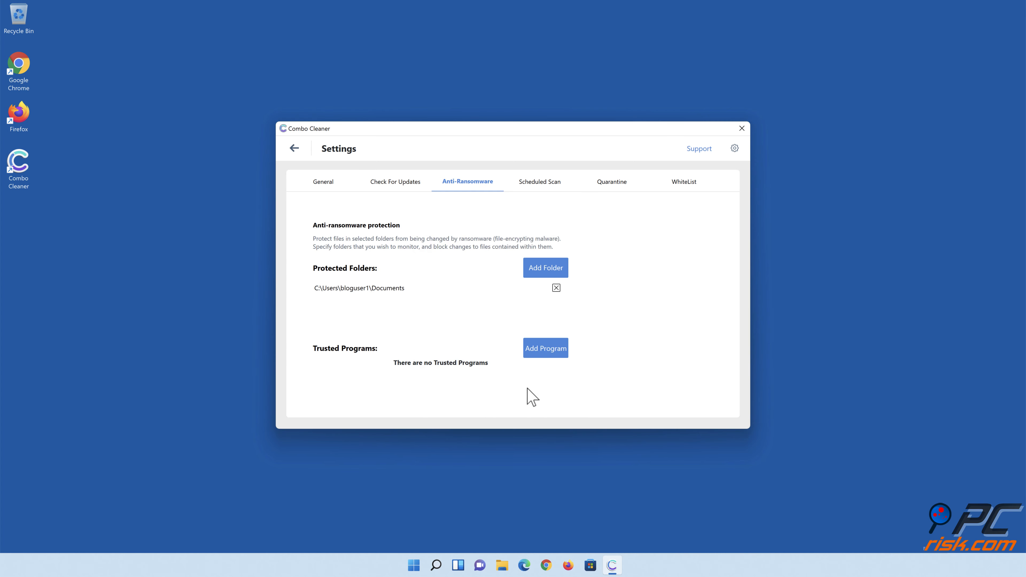
click(294, 148)
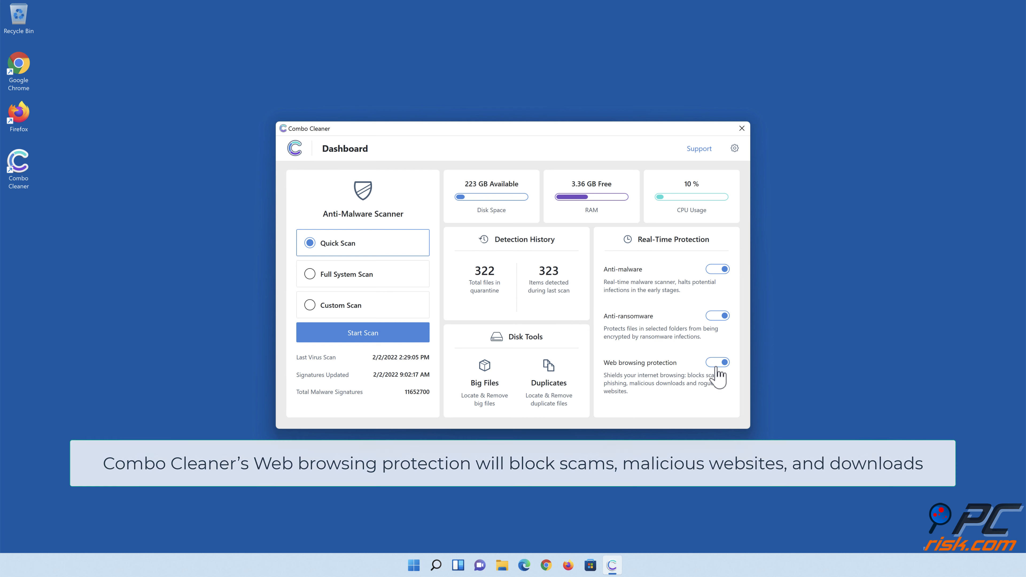
Close the Combo Cleaner window
click(520, 507)
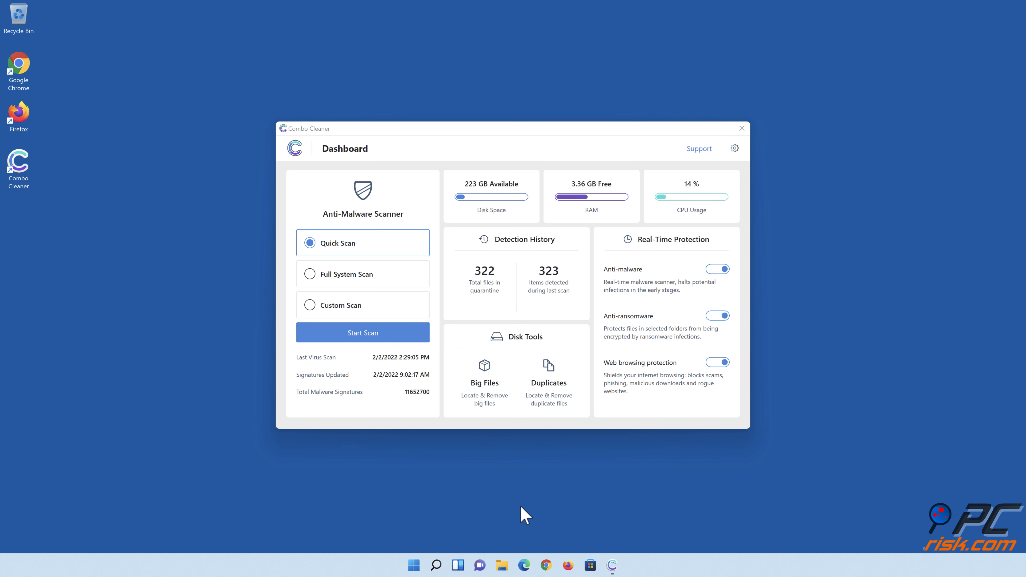
click(742, 129)
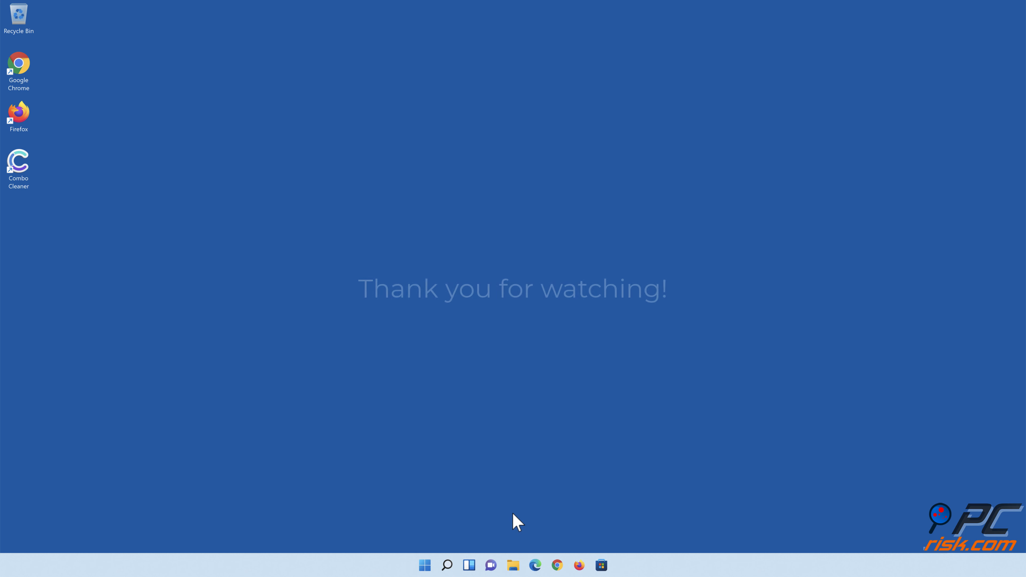